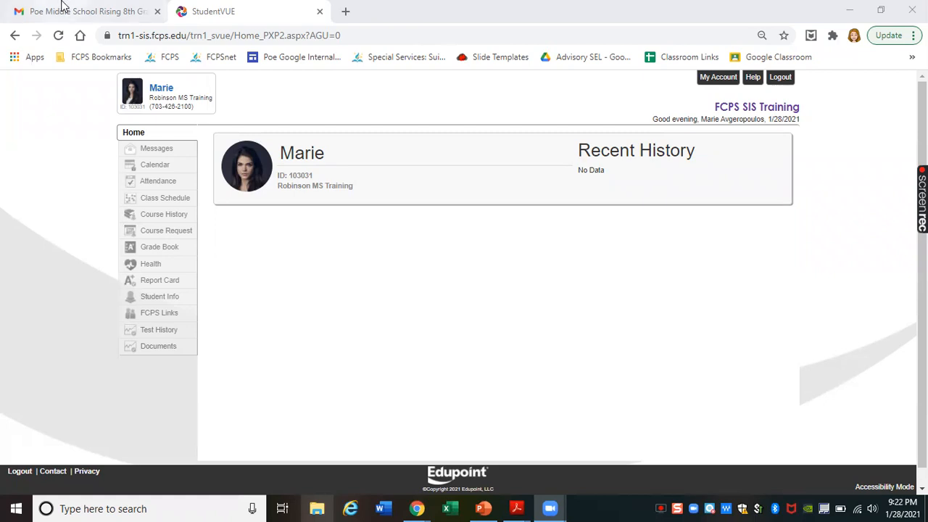
- Switch to Gmail and review the core course choices in the Poe Middle School Rising 8th Grade Course Selection Form receipt
left_click(91, 8)
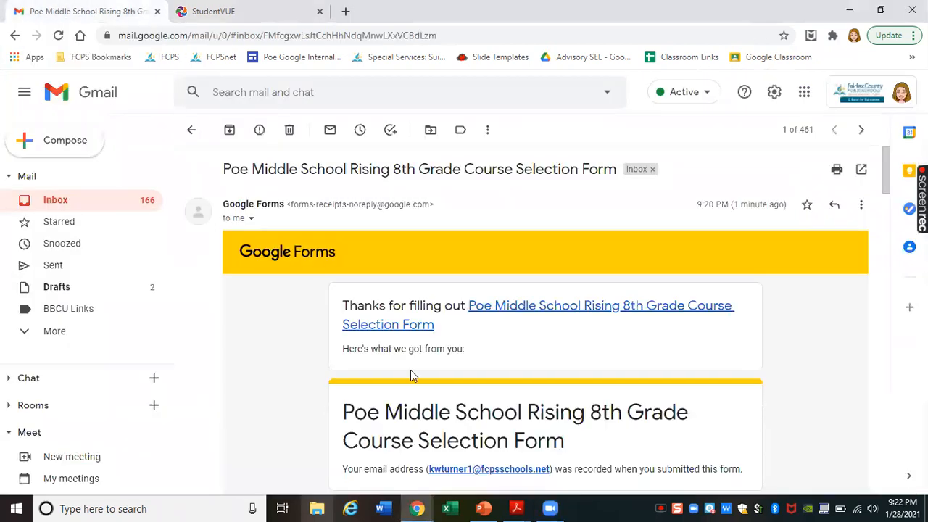
scroll(410, 369, "down", 1)
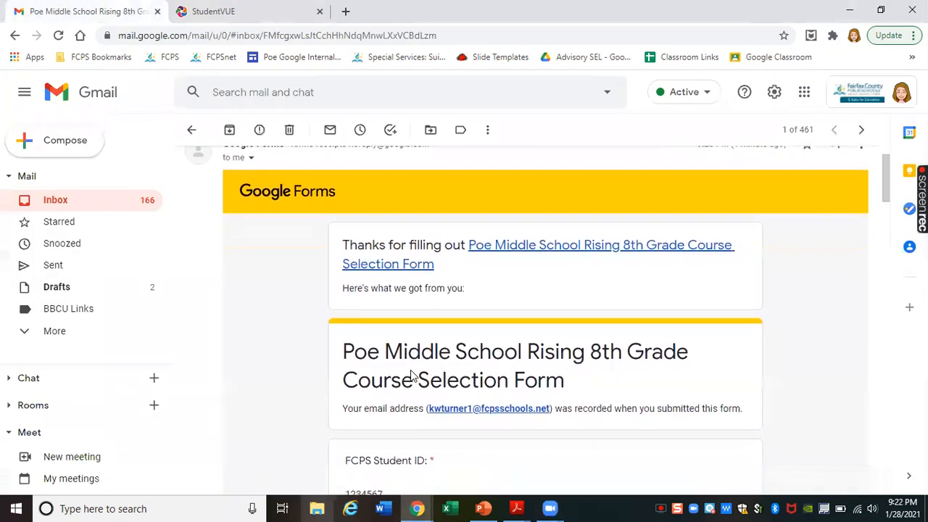
scroll(411, 370, "up", 1)
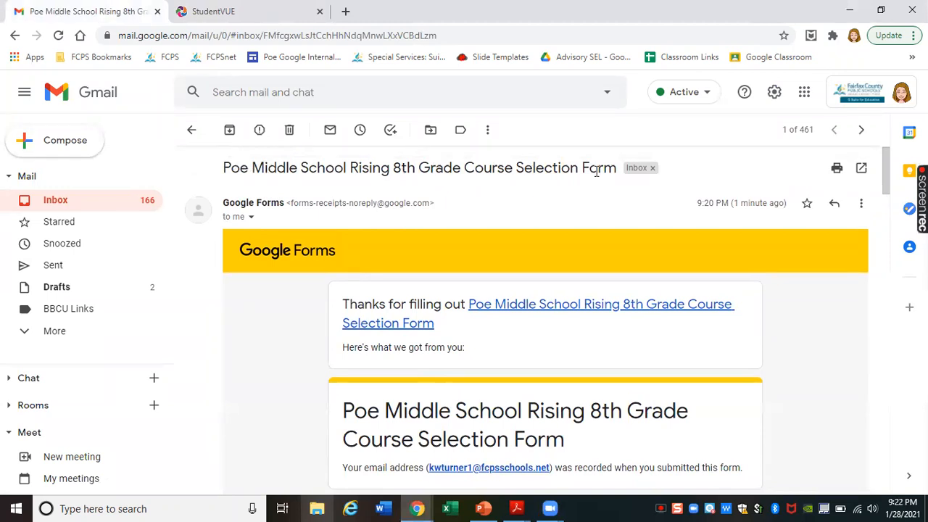
scroll(596, 171, "down", 3)
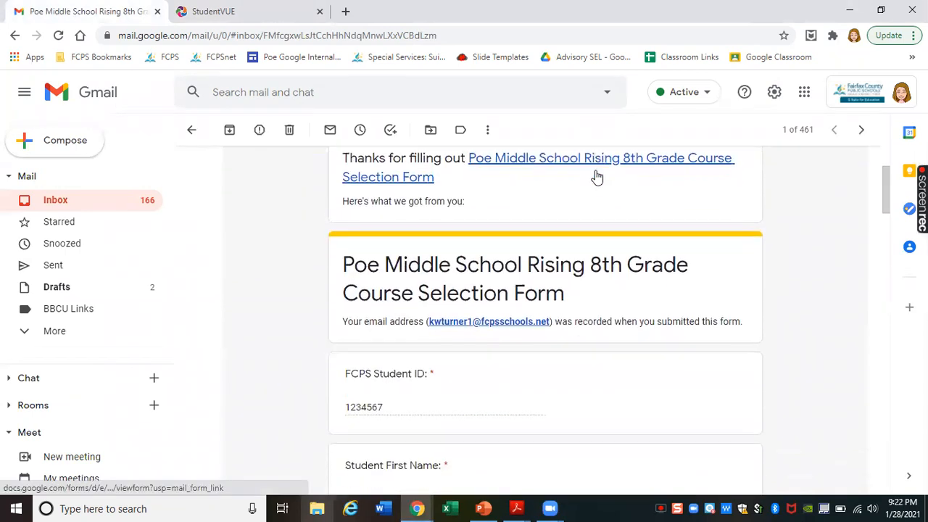
scroll(596, 177, "down", 5)
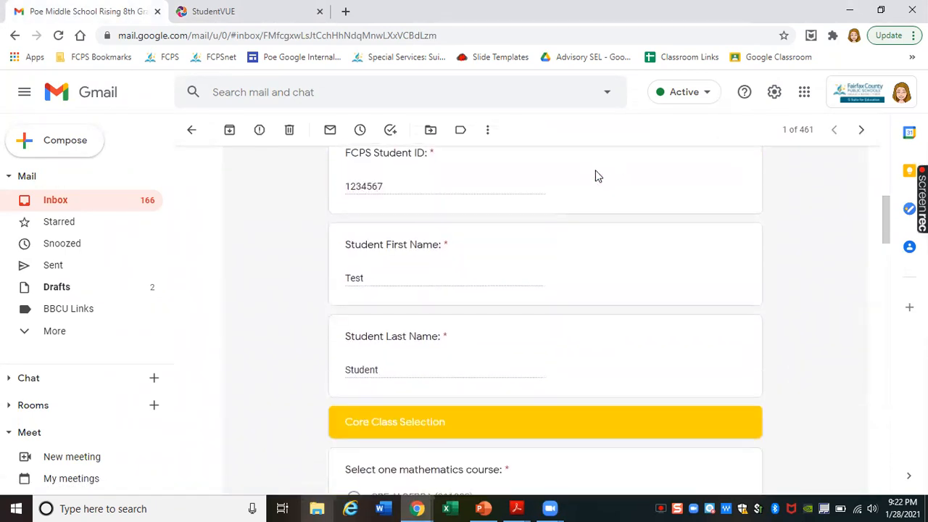
scroll(597, 177, "down", 3)
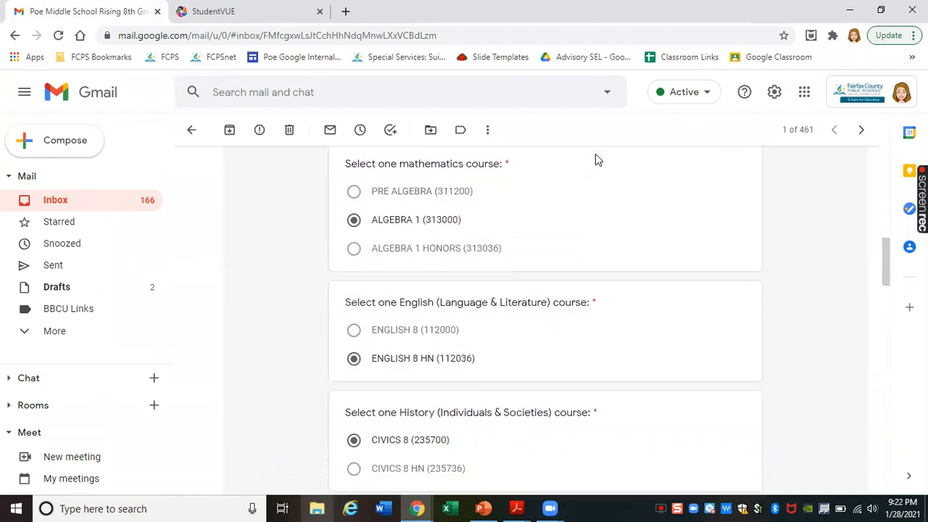
scroll(595, 154, "up", 10)
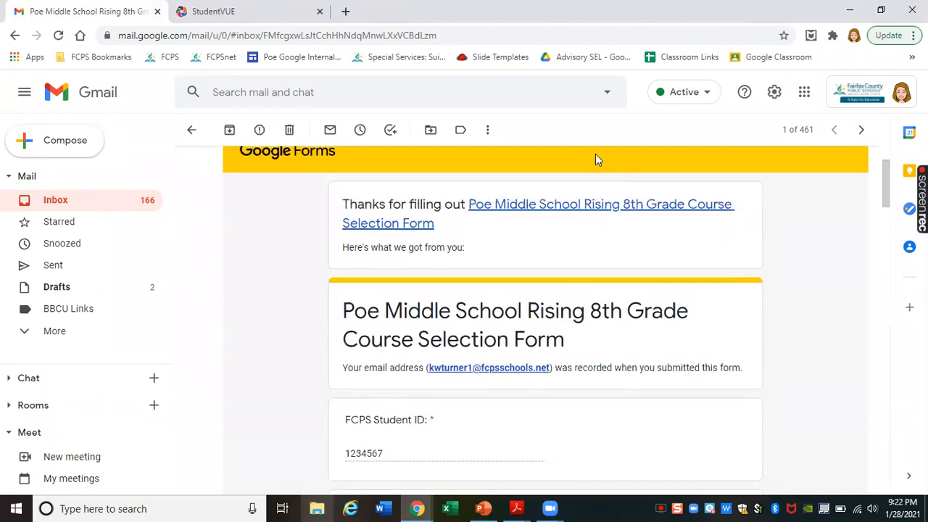
- Switch to StudentVUE, open the course requests for changing, and go to the Course ID filter of the course search
left_click(229, 7)
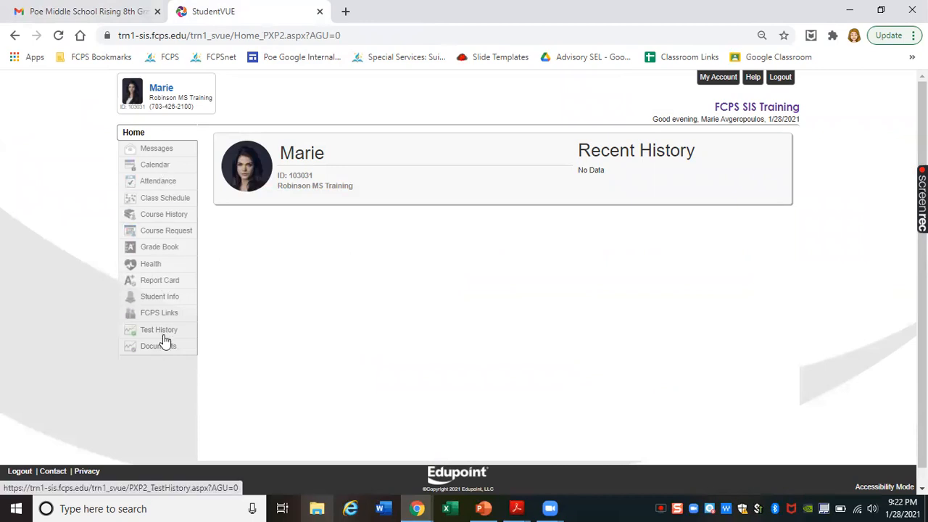
left_click(161, 236)
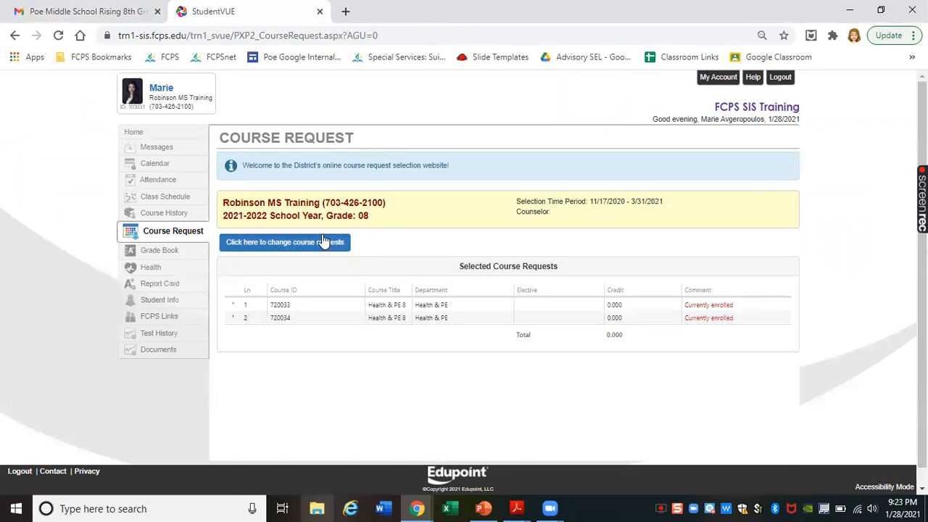
left_click(284, 242)
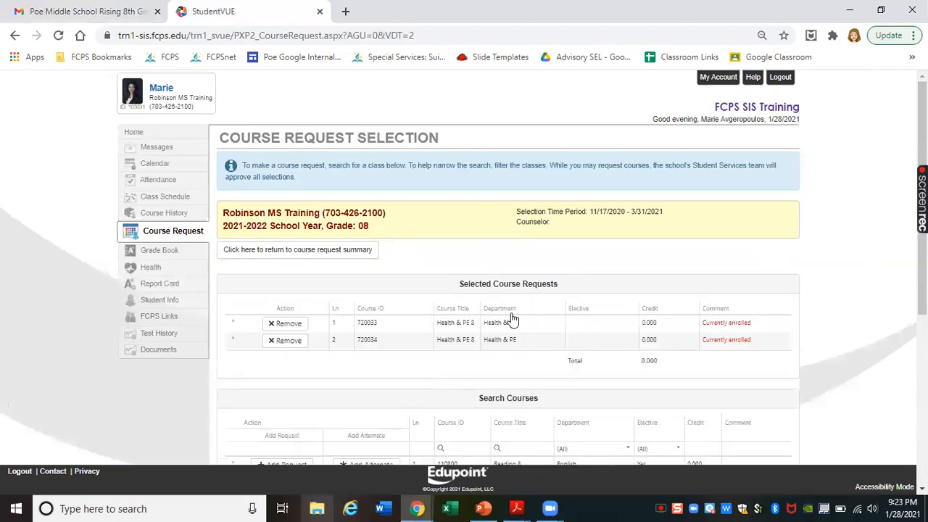
scroll(512, 319, "down", 2)
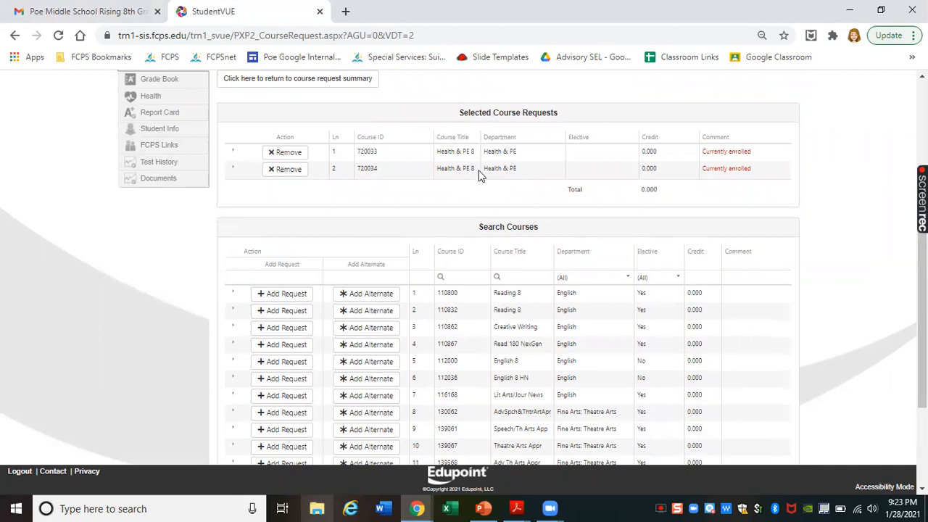
scroll(478, 315, "down", 3)
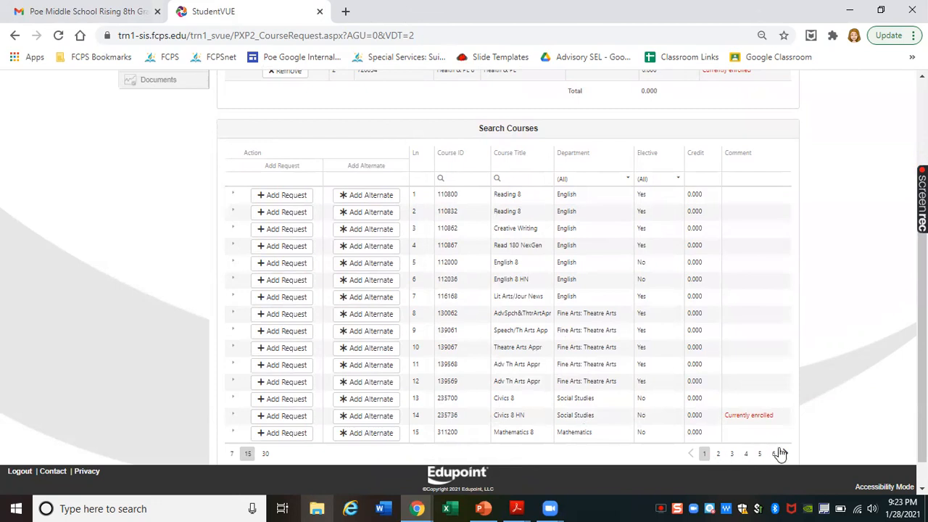
left_click(455, 179)
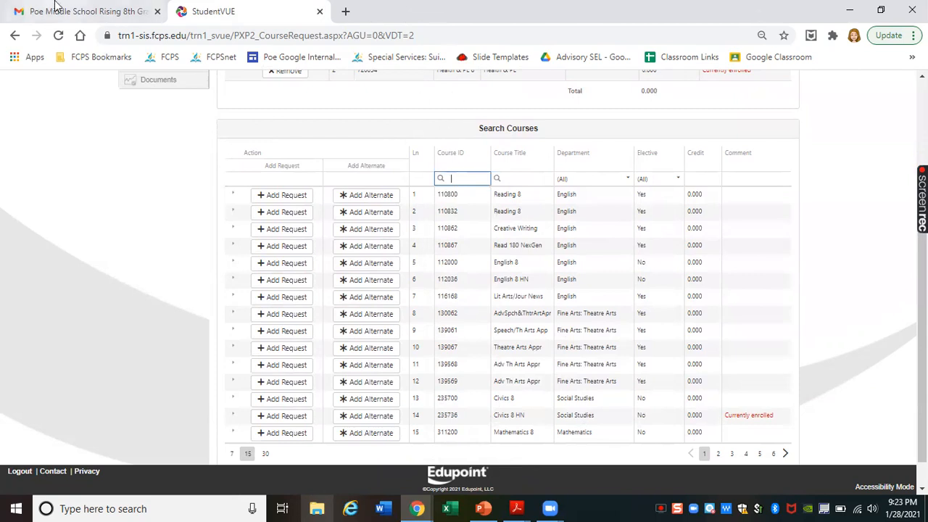
- Switch to the form receipt in Gmail and copy the selected Algebra 1 course ID, 313000
left_click(80, 10)
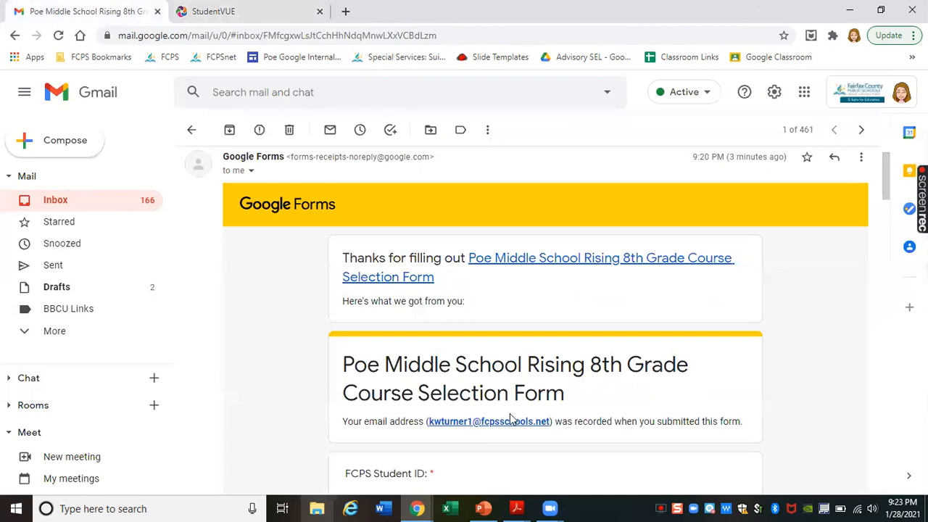
scroll(509, 417, "down", 3)
scroll(510, 417, "down", 5)
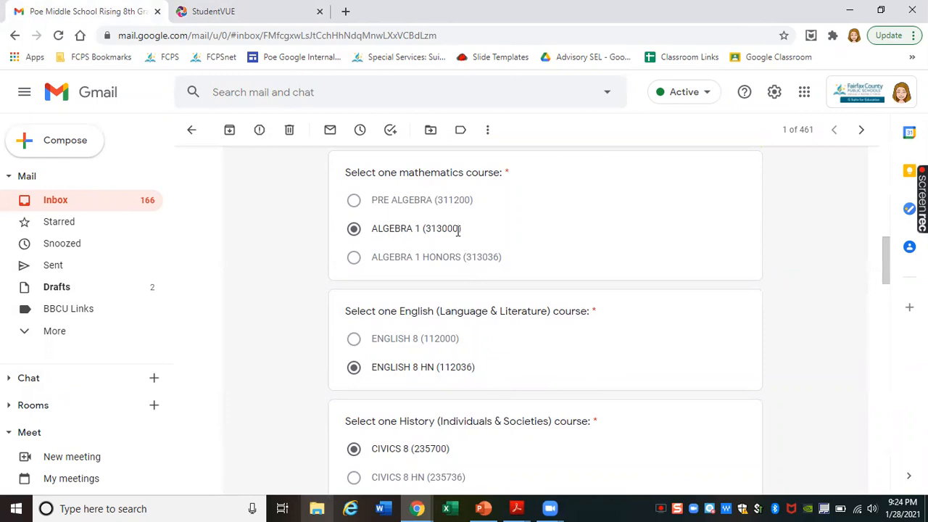
left_click_drag(458, 230, 429, 228)
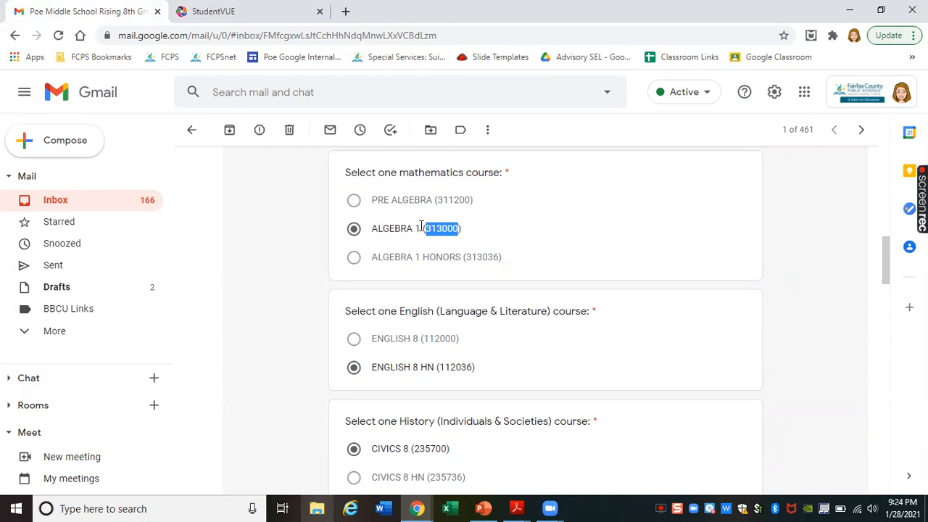
right_click(439, 229)
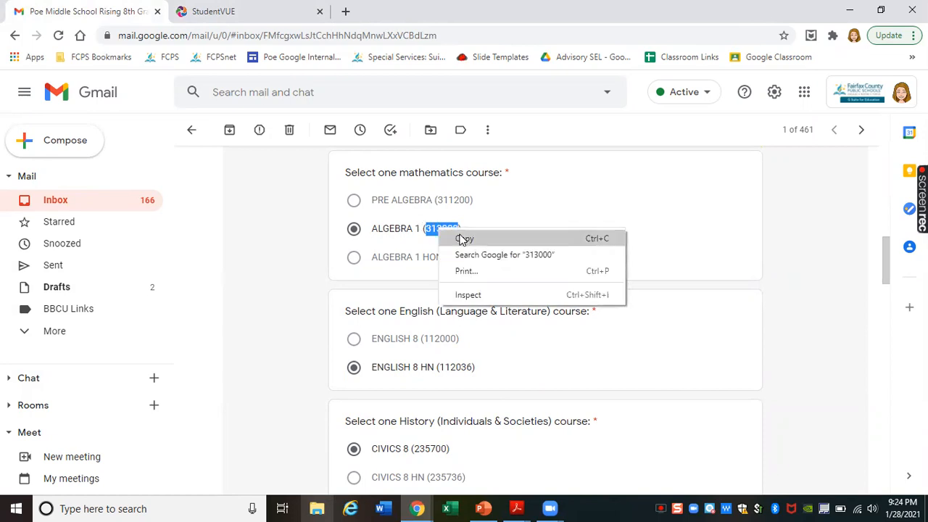
left_click(464, 240)
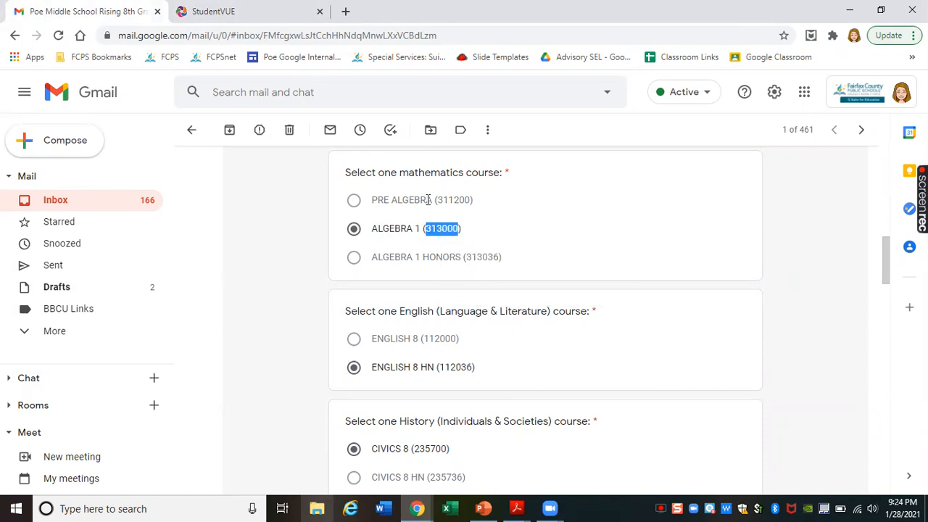
- In StudentVUE, filter the courses by the copied Course ID 313000 and add Algebra 1 as a request
left_click(224, 8)
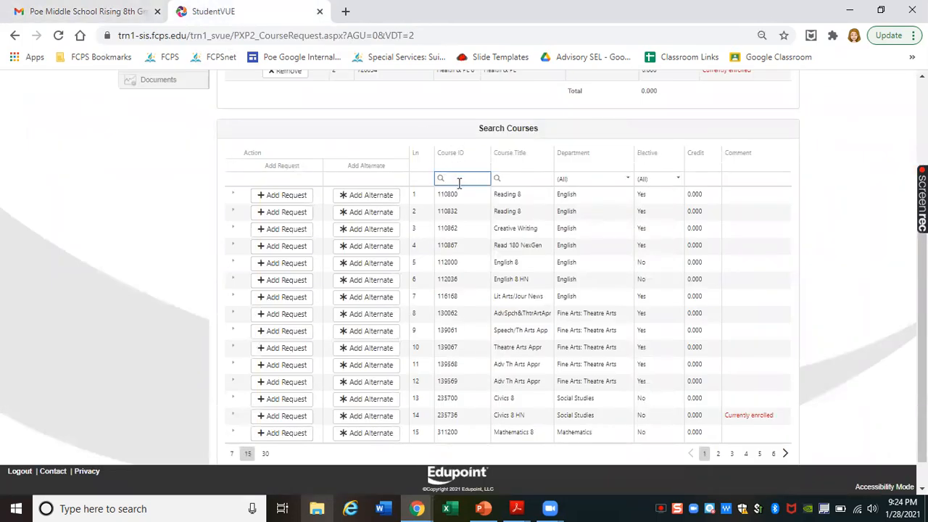
left_click(440, 178)
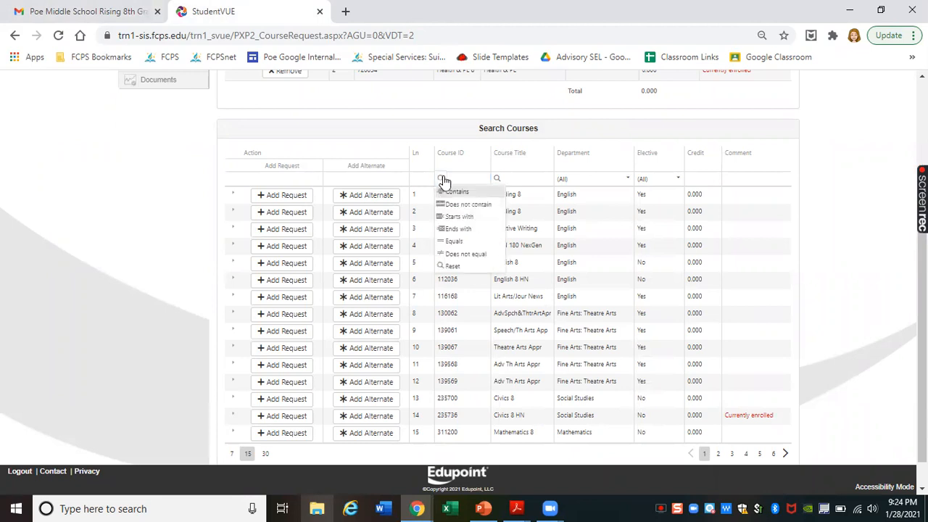
left_click(454, 174)
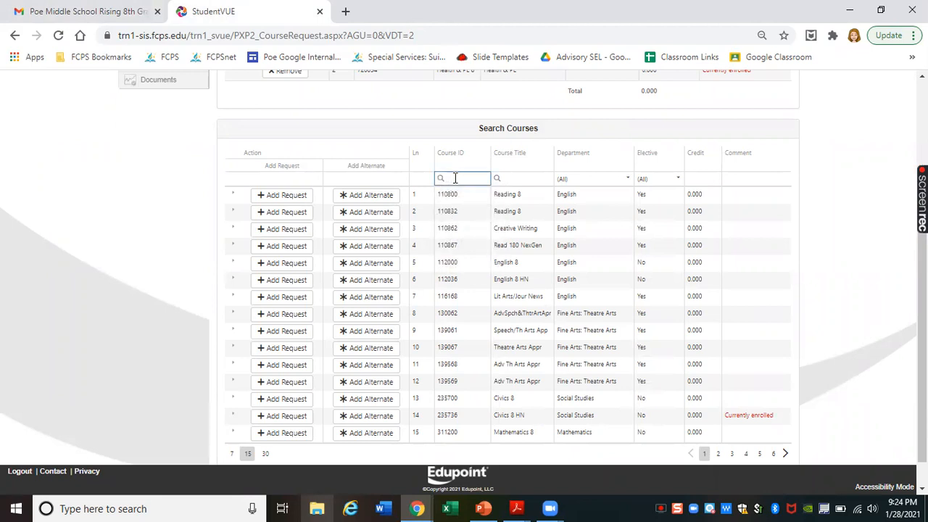
right_click(454, 181)
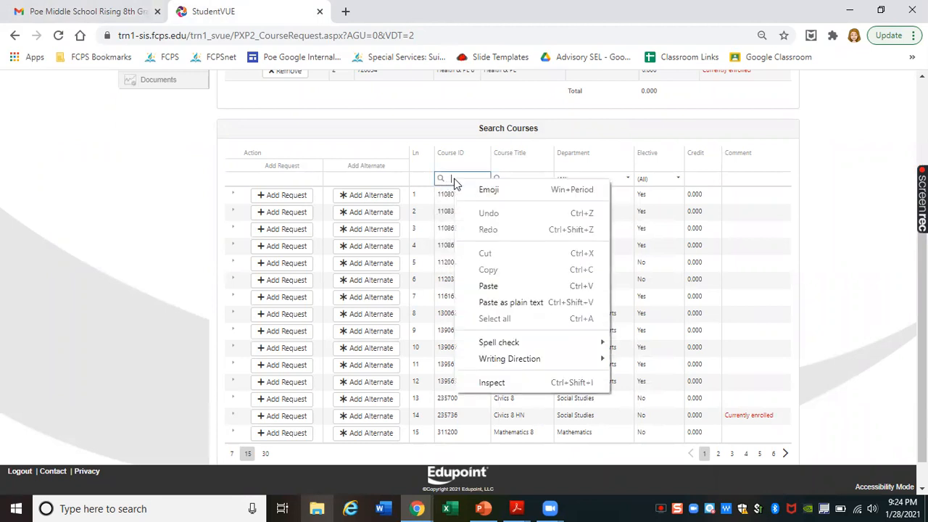
left_click(503, 287)
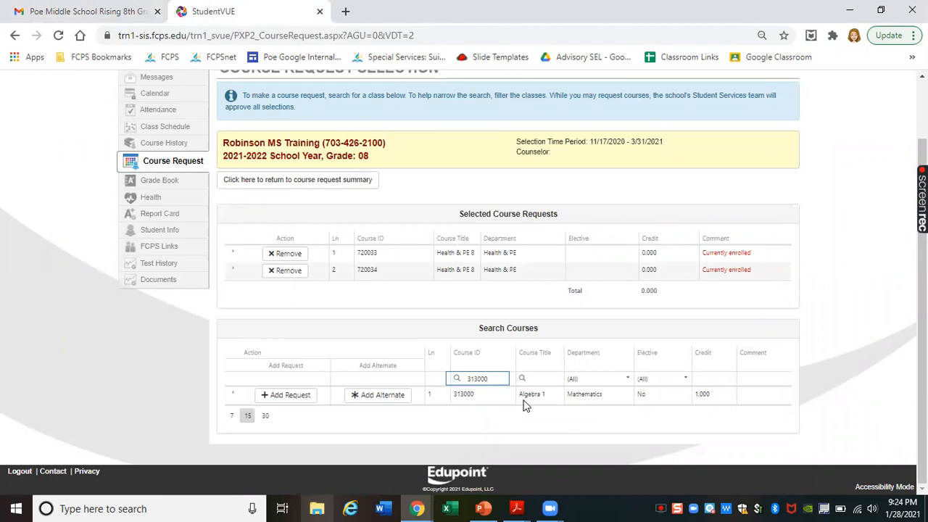
left_click(283, 398)
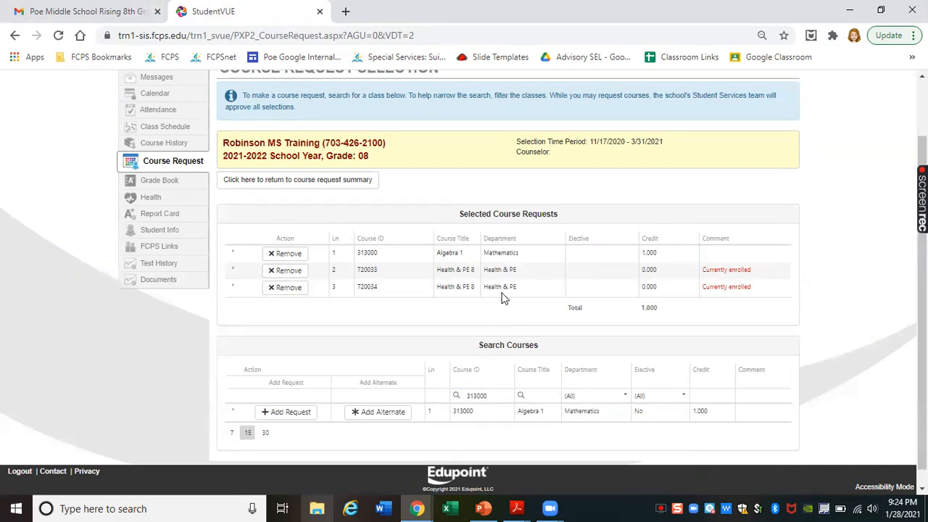
- Look up the chosen English course in the Gmail receipt, then filter StudentVUE's courses by ID 112036 and request English 8 HN
left_click(54, 9)
scroll(508, 356, "down", 2)
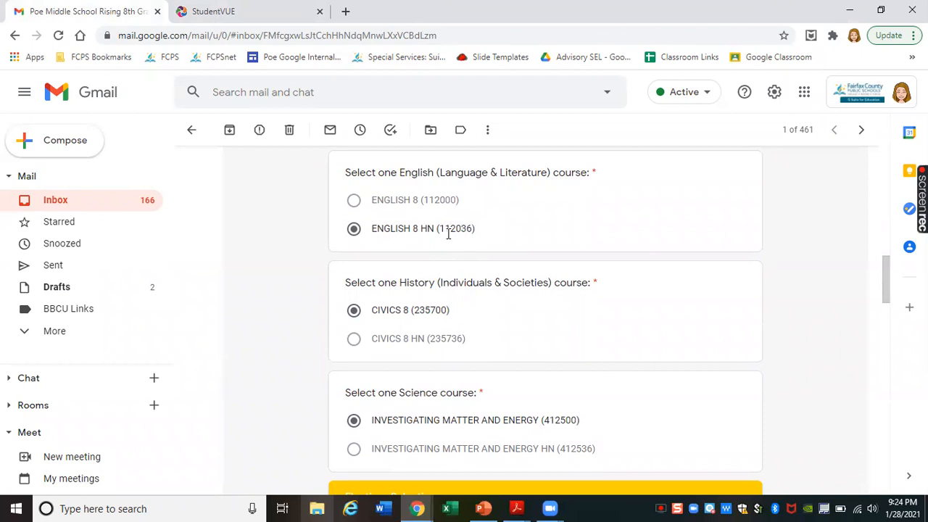
left_click(257, 9)
left_click(498, 393)
key("BackSpace")
key("BackSpace")
key("BackSpace")
key("BackSpace")
key("BackSpace")
key("BackSpace")
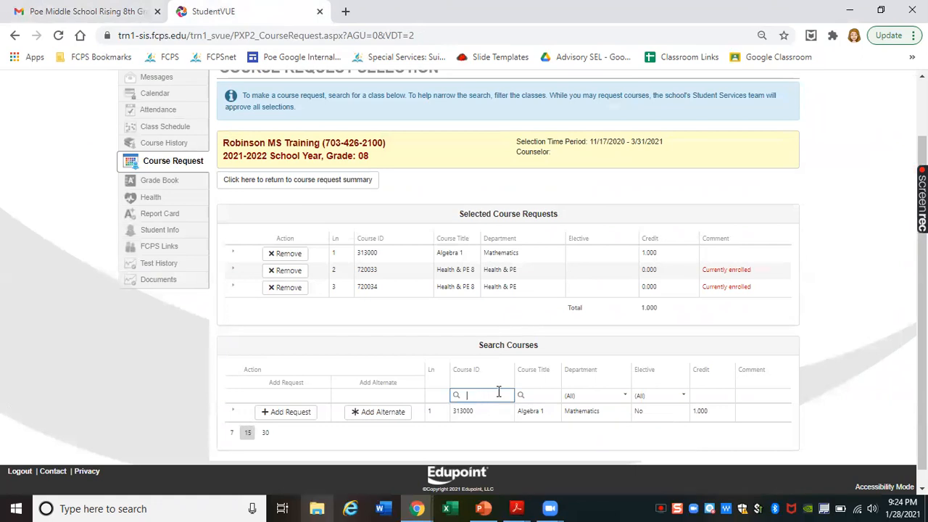
type("112036")
left_click(301, 412)
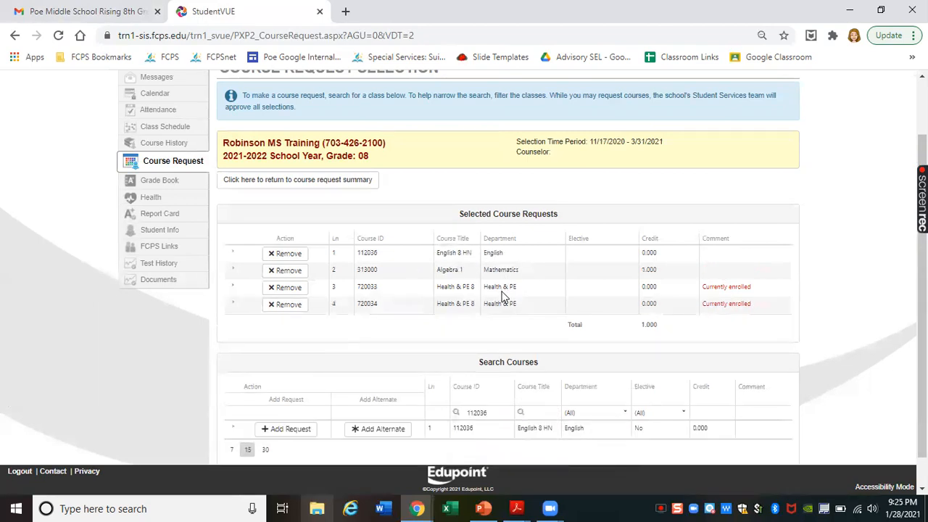
- Switch to the form receipt in Gmail and copy the selected Civics 8 course ID, 235700
left_click(72, 10)
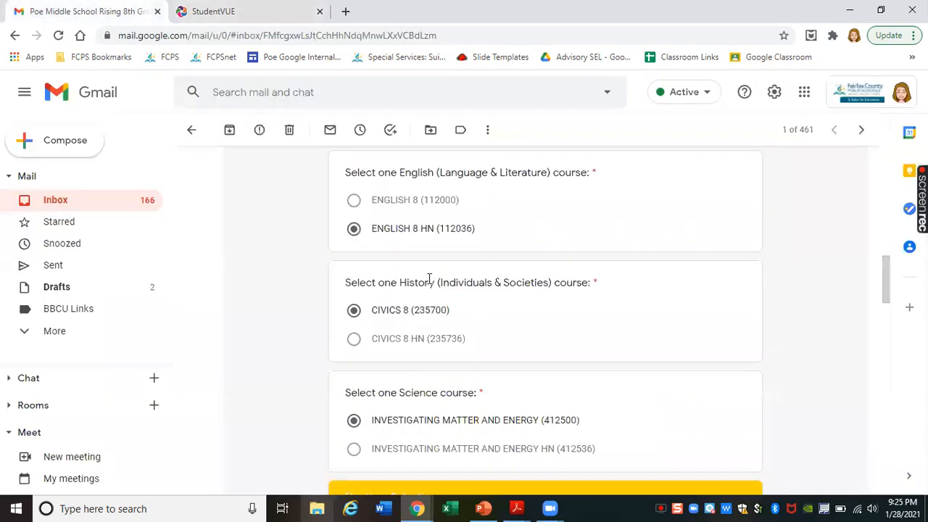
scroll(429, 274, "down", 1)
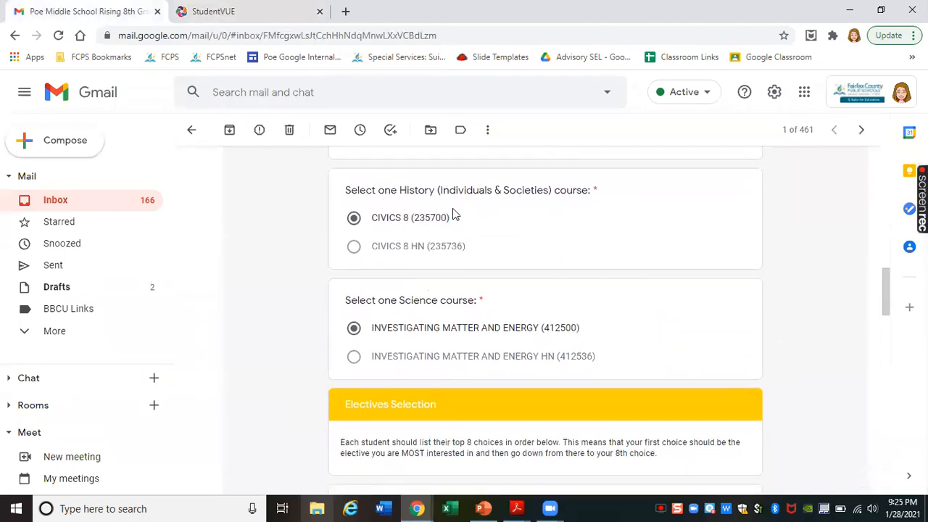
left_click_drag(448, 218, 416, 219)
- In StudentVUE, replace the Course ID filter with 235700 and add Civics 8 as a request
left_click(258, 7)
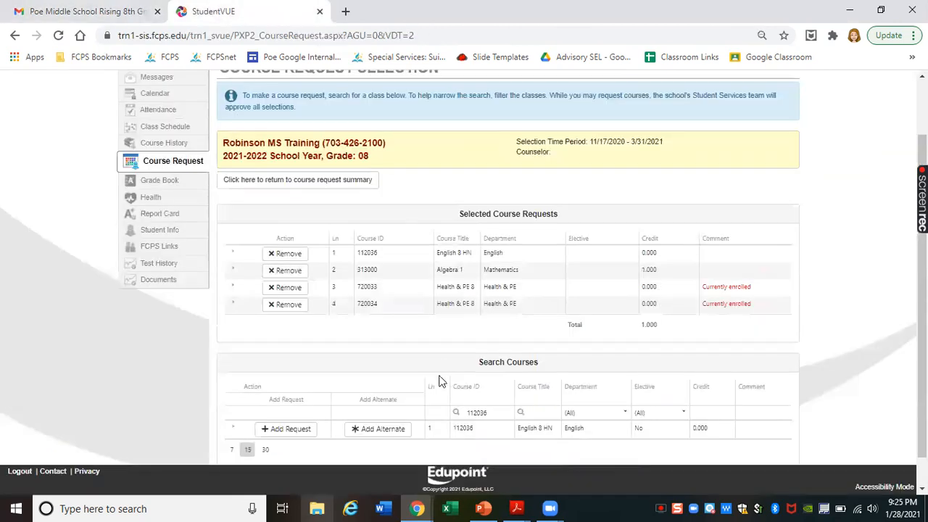
scroll(438, 381, "down", 1)
left_click(489, 378)
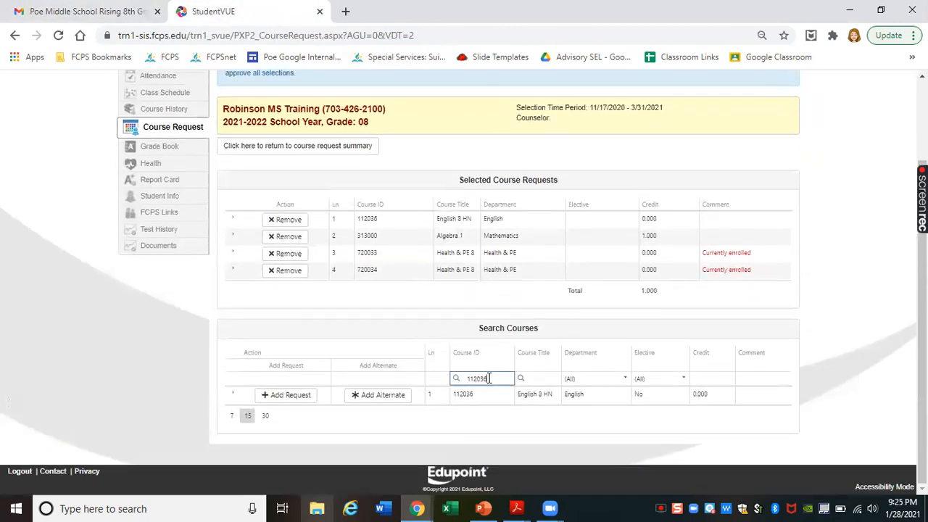
key("BackSpace")
key("BackSpace")
key("BackSpace")
key("BackSpace")
key("BackSpace")
key("BackSpace")
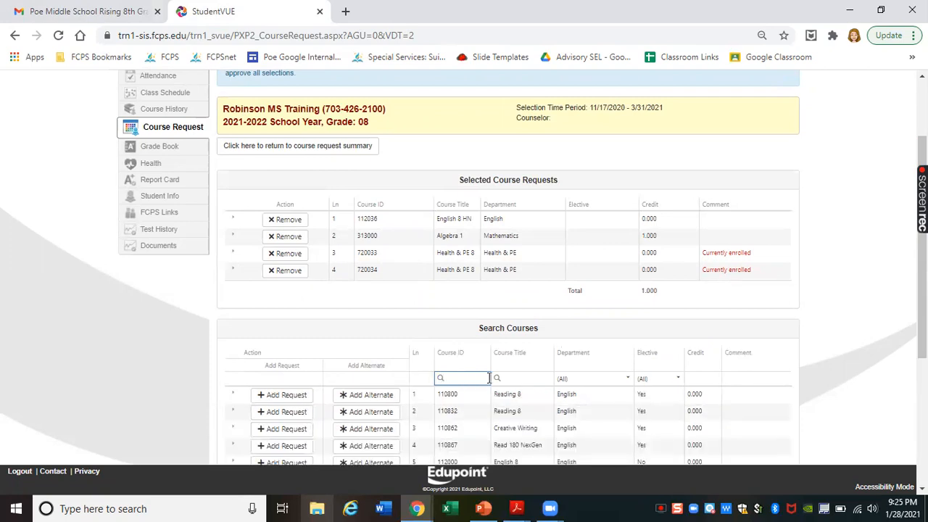
key("ctrl+v")
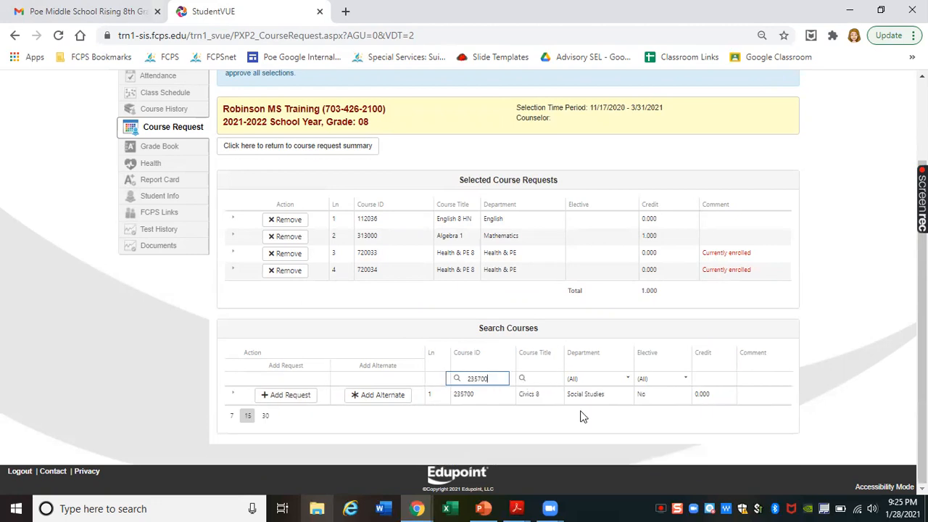
left_click(288, 395)
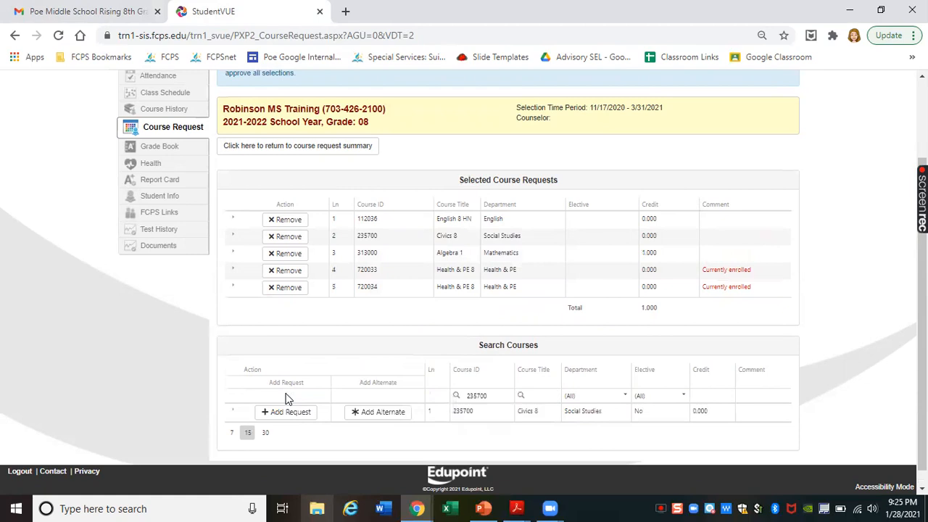
- Switch to the form receipt in Gmail and copy the selected Investigating Matter and Energy course ID, 412500
left_click(71, 6)
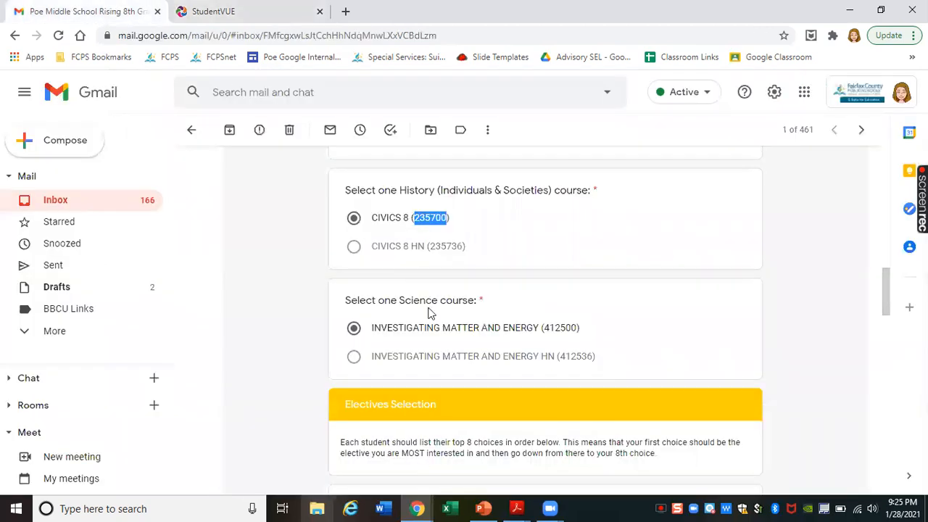
mouse_move(578, 328)
left_mouse_down()
mouse_move(544, 327)
mouse_move(560, 328)
left_mouse_up()
right_click(559, 328)
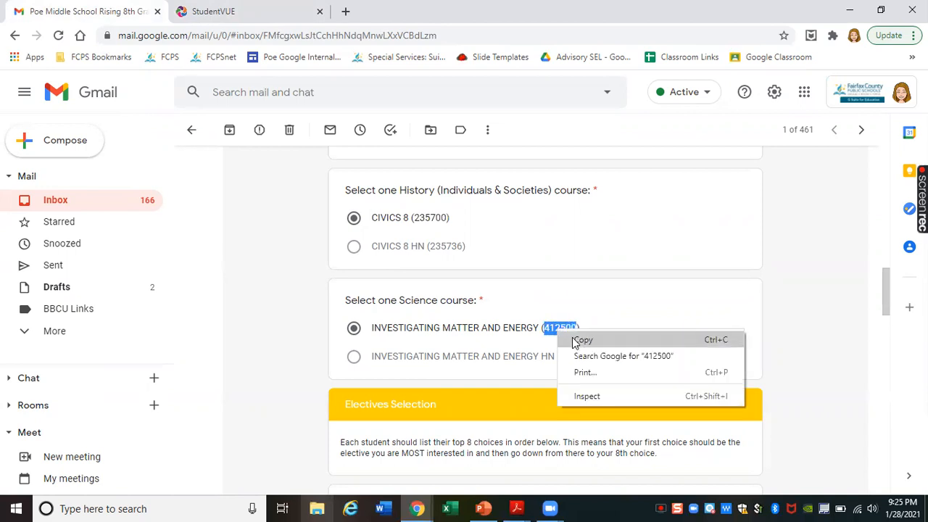
left_click(572, 338)
- In StudentVUE, replace the Course ID filter with 412500 and add the Investigating Matter and Energy science course as a request
left_click(243, 5)
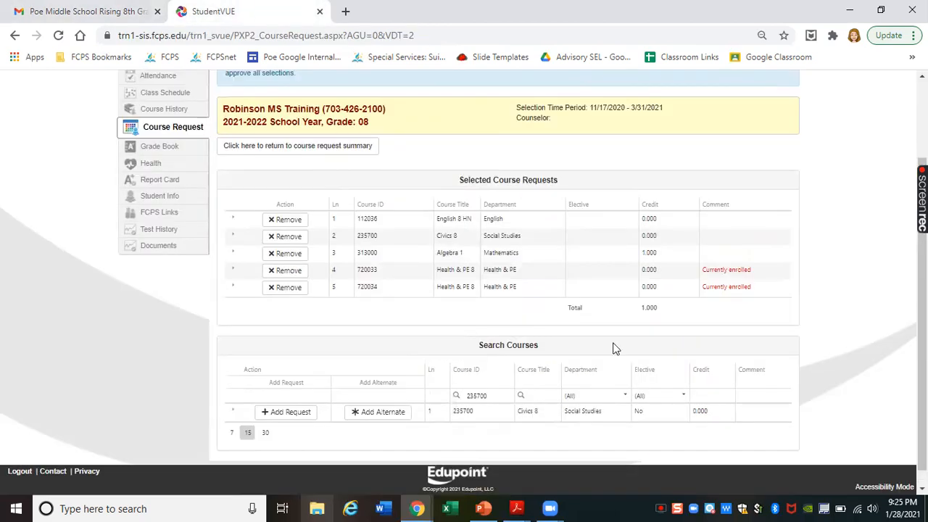
scroll(614, 348, "down", 1)
left_click(486, 380)
key("BackSpace")
key("BackSpace")
key("BackSpace")
key("BackSpace")
key("BackSpace")
key("BackSpace")
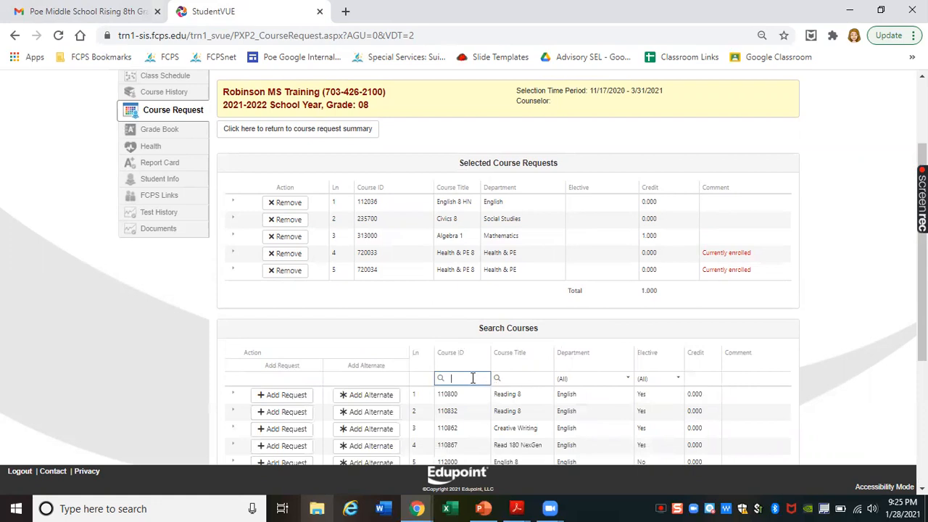
right_click(472, 378)
left_click(510, 270)
left_click(287, 397)
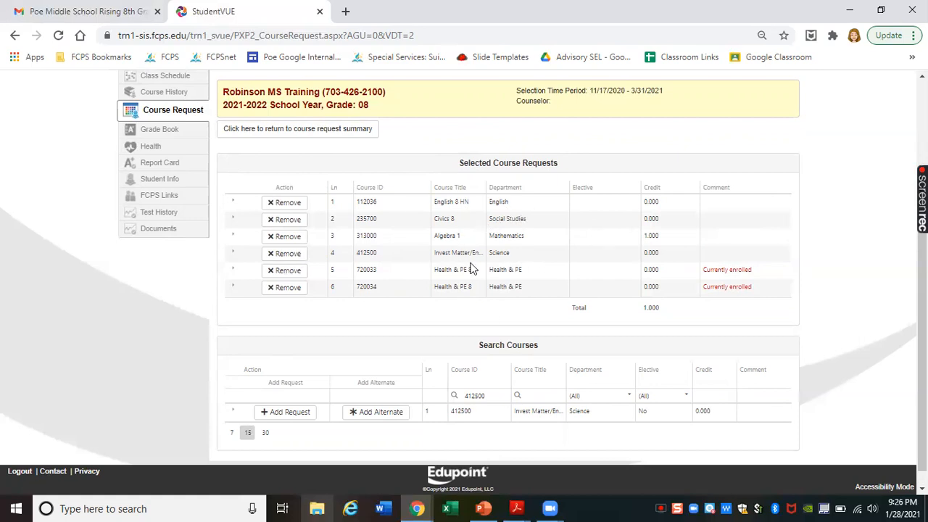
- Return to the Gmail receipt and copy the 1st elective choice's course ID, 551000, for Spanish 1
left_click(69, 9)
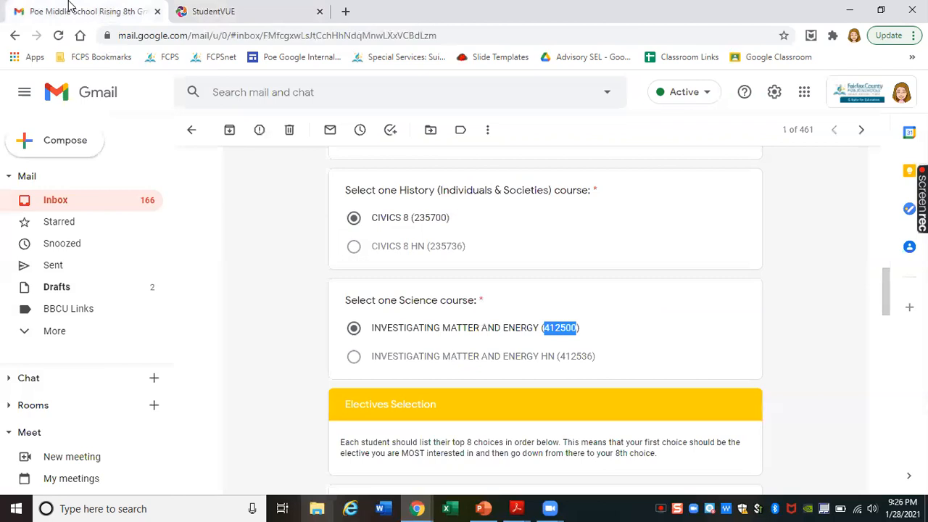
scroll(470, 370, "down", 4)
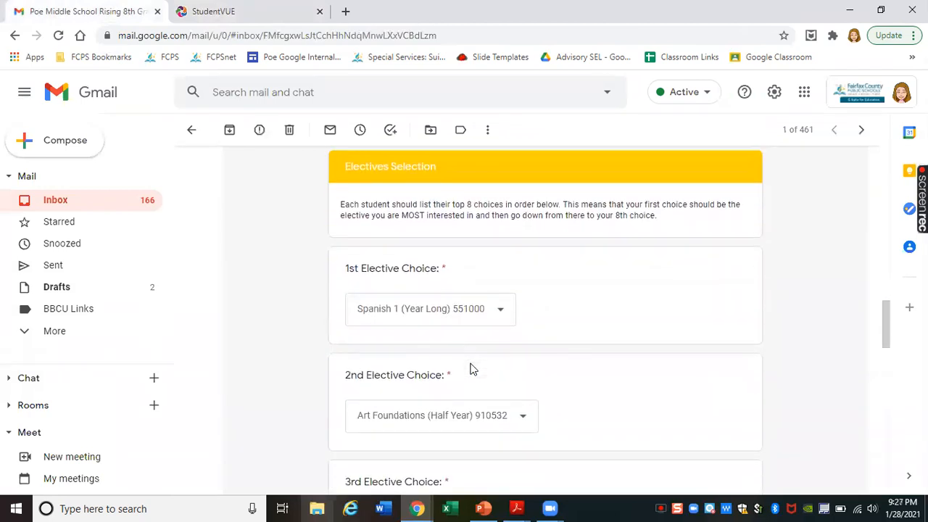
scroll(470, 370, "down", 1)
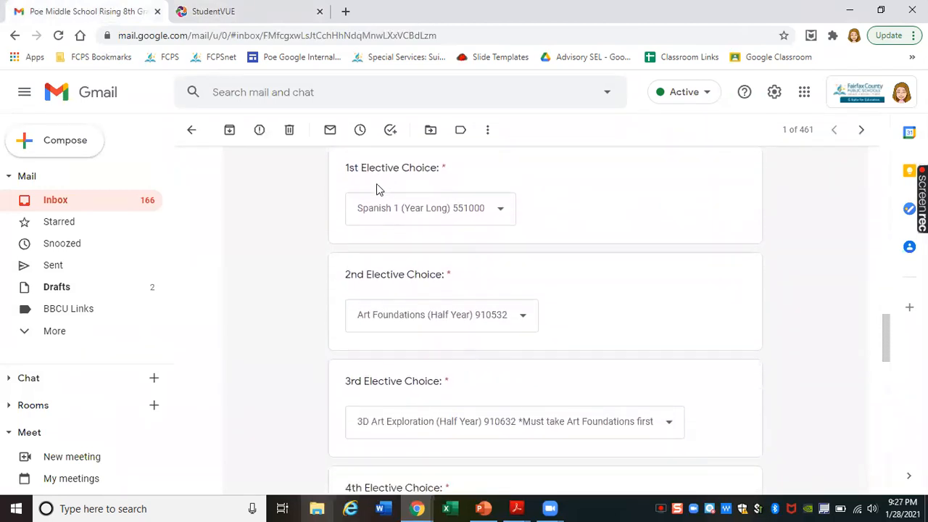
left_click_drag(484, 208, 457, 208)
right_click(461, 208)
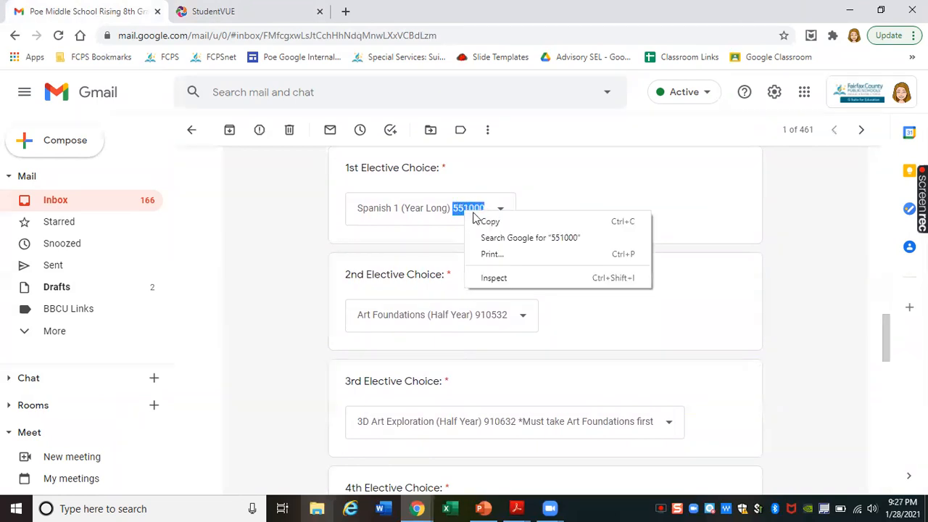
left_click(485, 221)
- In StudentVUE, replace the Course ID filter with 551000 and add Spanish 1 as a request
left_click(239, 8)
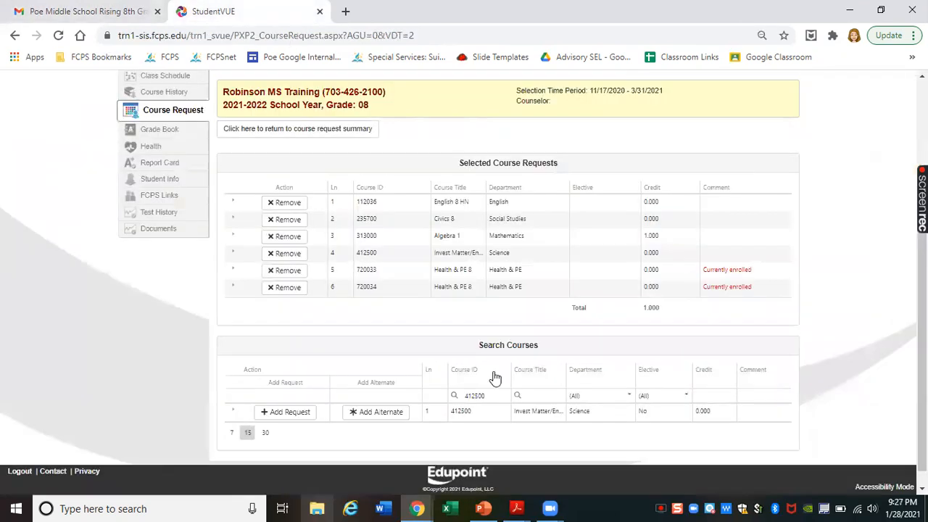
left_click(493, 396)
key("BackSpace")
key("BackSpace")
key("BackSpace")
key("BackSpace")
key("BackSpace")
key("BackSpace")
right_click(472, 397)
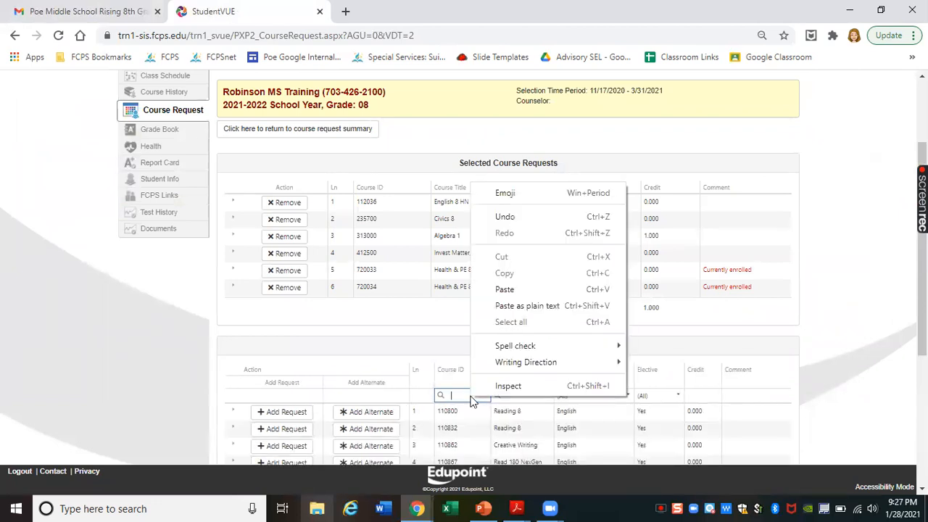
left_click(516, 290)
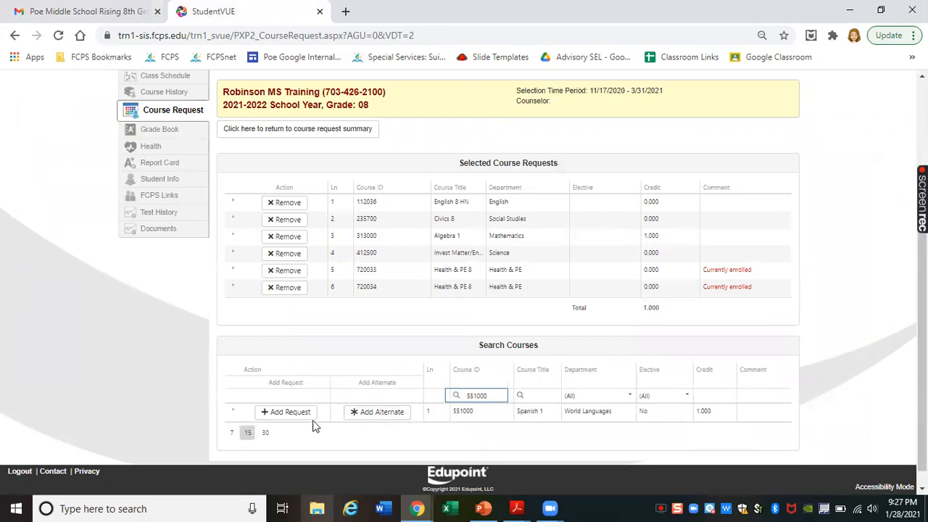
left_click(288, 412)
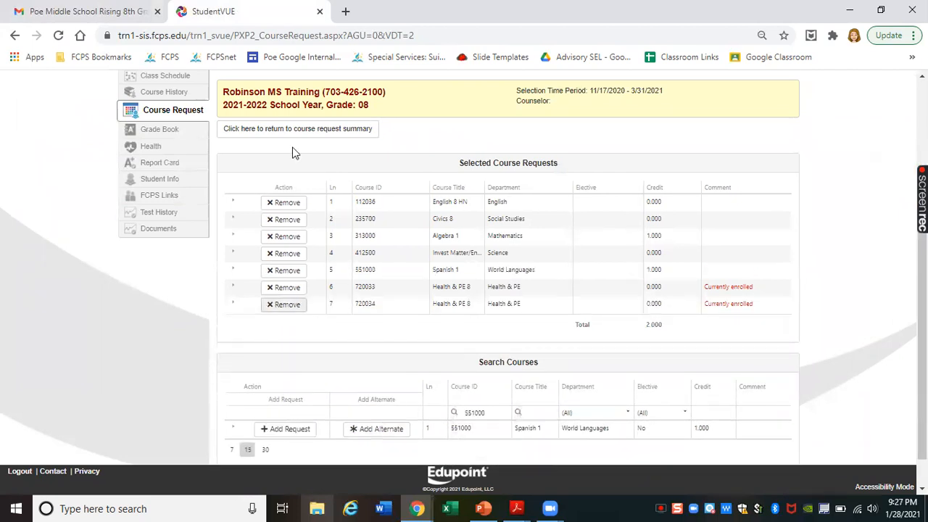
- Switch to the Gmail receipt and copy the 2nd elective choice's course ID, 910532, for Art Foundations
left_click(102, 7)
scroll(348, 285, "down", 1)
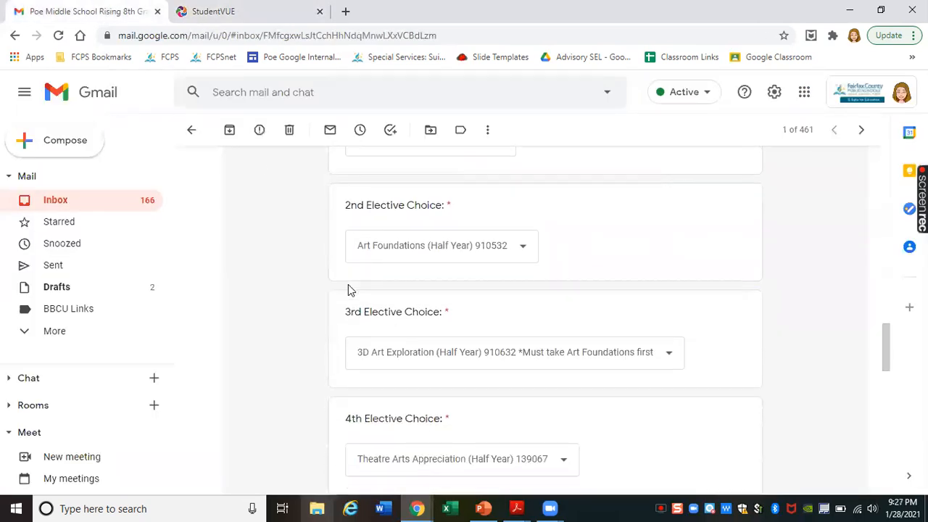
left_click_drag(509, 213, 475, 213)
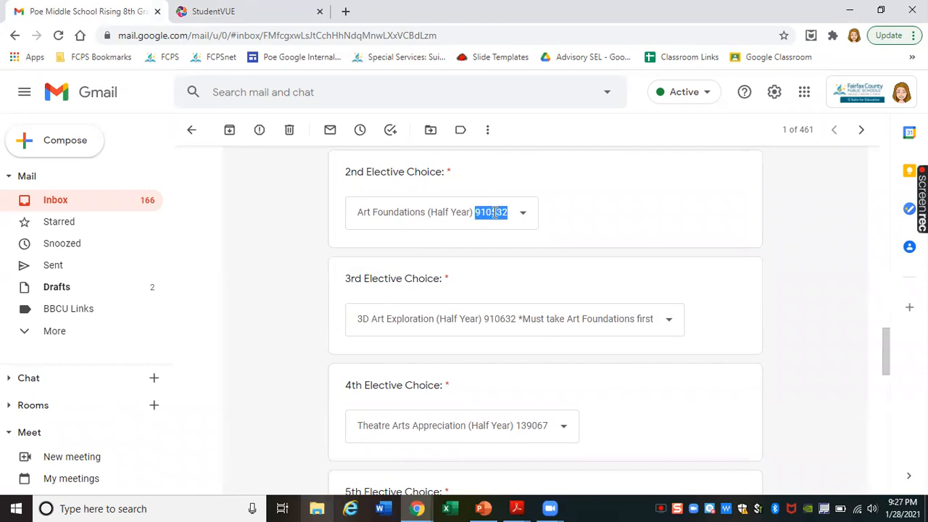
right_click(495, 213)
left_click(519, 224)
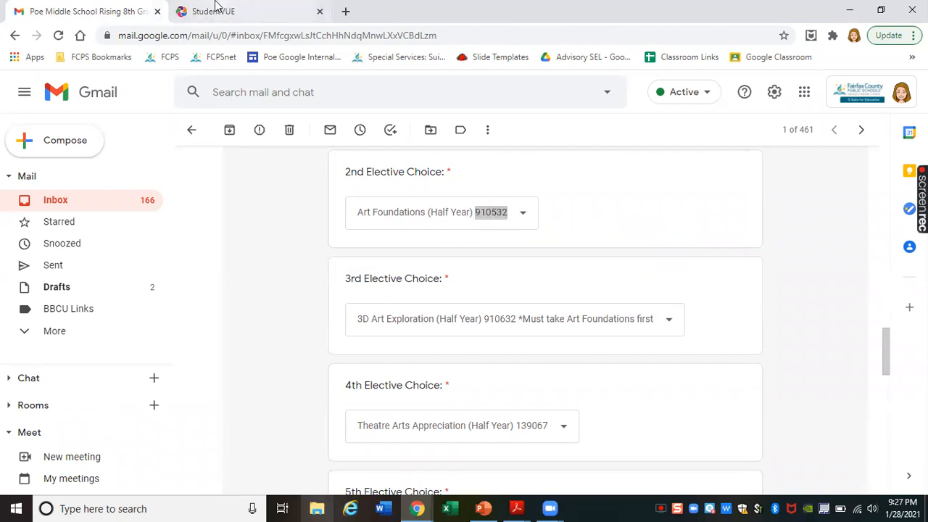
- In StudentVUE, replace the Course ID filter with 910532 and add Art Foundations as a request
left_click(214, 9)
left_click(496, 412)
key("BackSpace")
key("BackSpace")
key("BackSpace")
key("BackSpace")
key("BackSpace")
key("BackSpace")
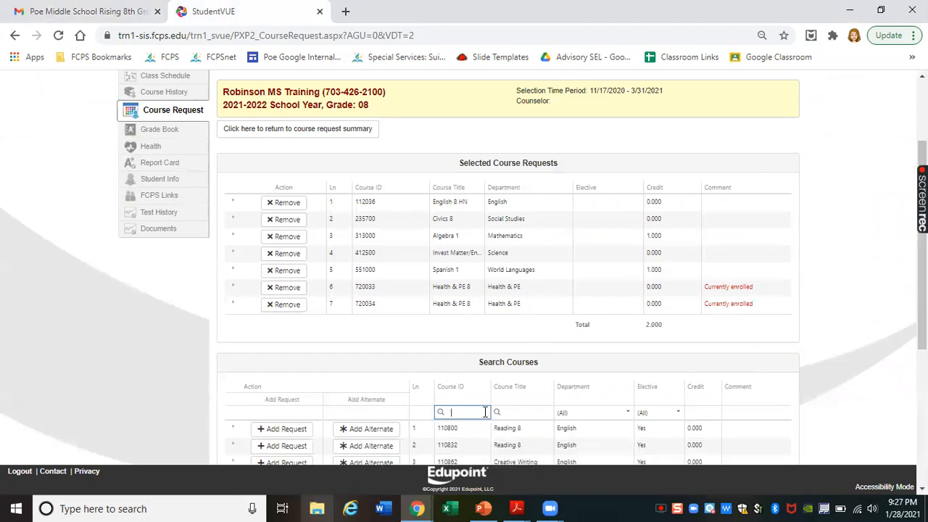
right_click(472, 410)
left_click(511, 305)
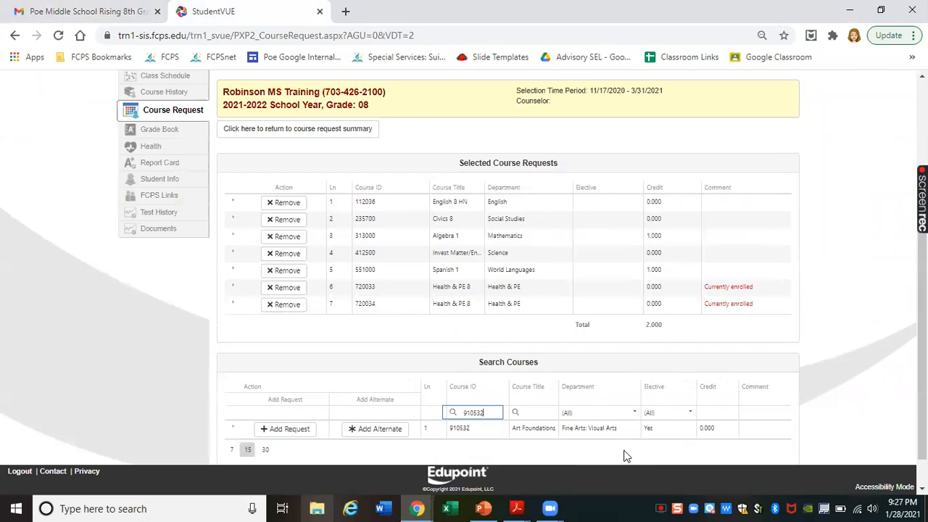
left_click(282, 429)
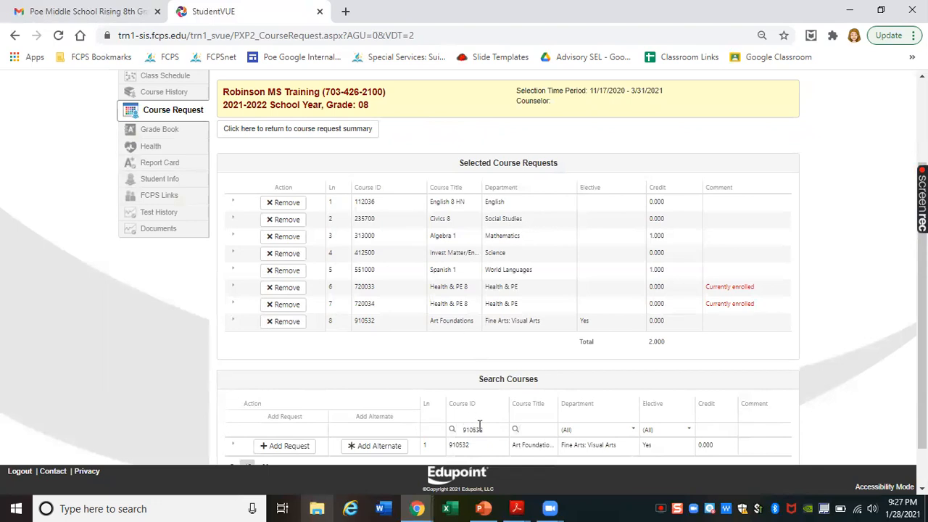
- Clear the 910532 Course ID filter from the course search
left_click_drag(484, 430, 459, 432)
left_click(452, 430)
key("BackSpace")
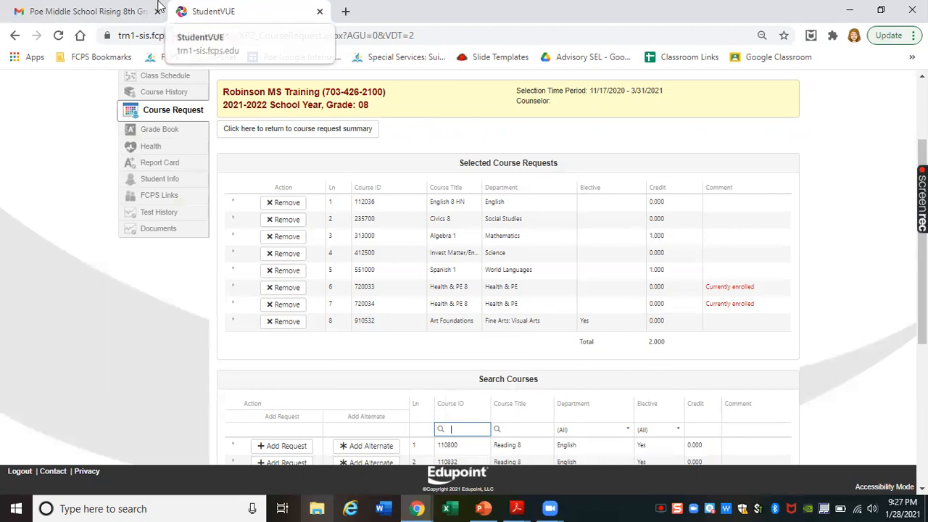
- Switch to the Gmail receipt and copy the 3rd elective choice's course ID, 910632, for 3D Art Exploration
left_click(102, 7)
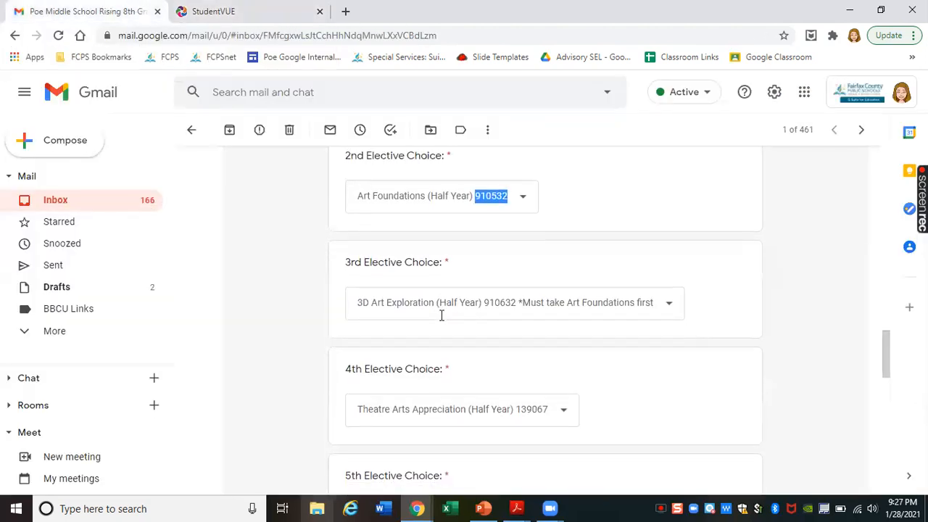
scroll(441, 315, "down", 1)
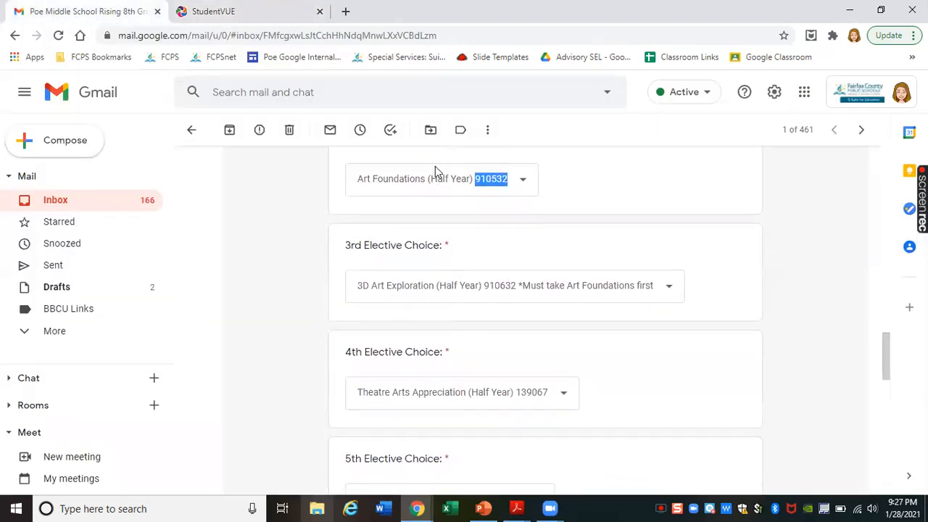
left_click_drag(517, 285, 483, 285)
right_click(488, 288)
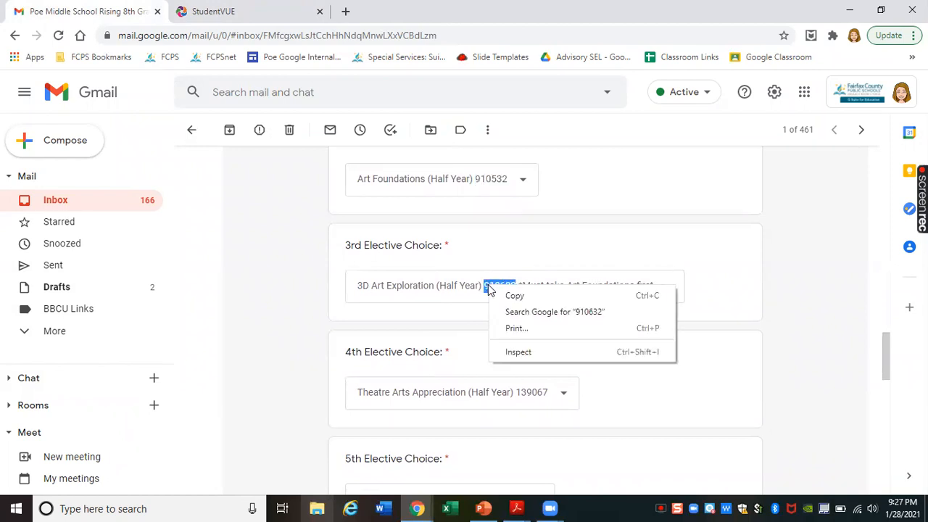
left_click(512, 296)
- In StudentVUE, filter the courses by Course ID 910632 and add 3D Art Exploration as a request
left_click(234, 7)
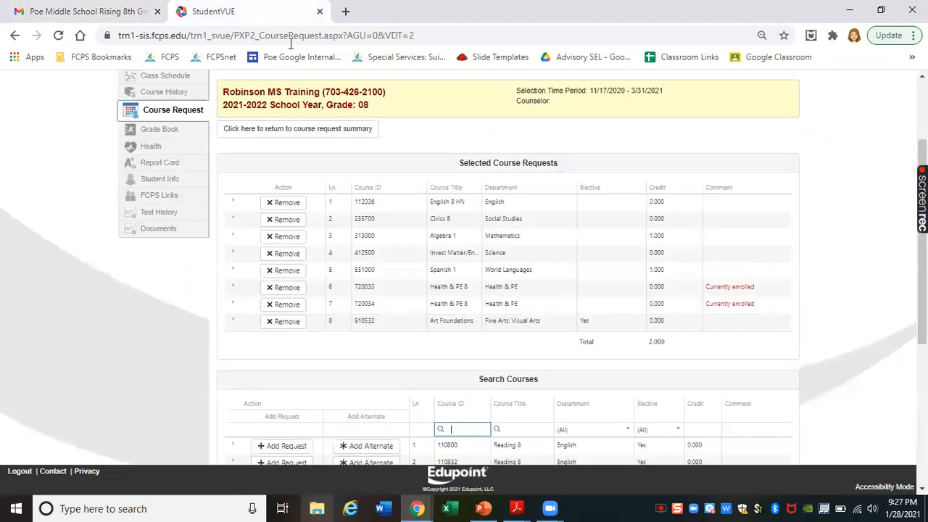
right_click(463, 428)
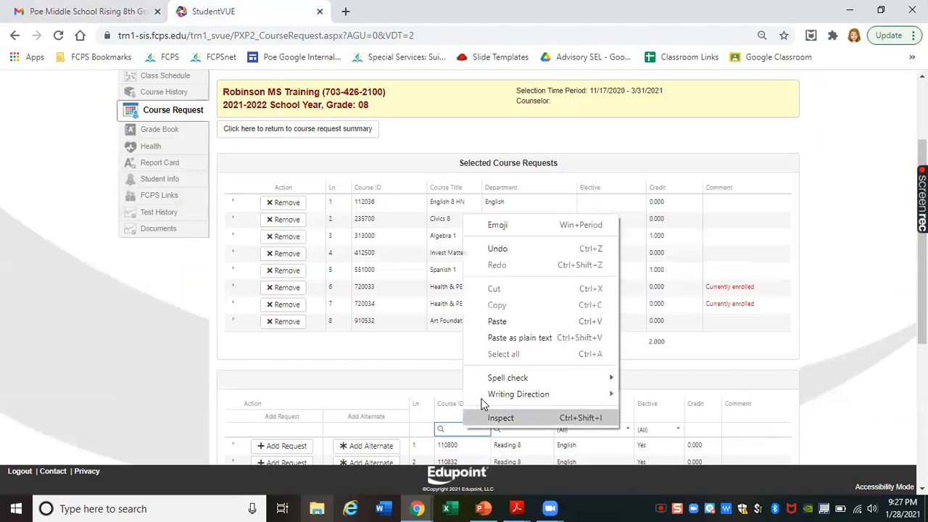
left_click(498, 324)
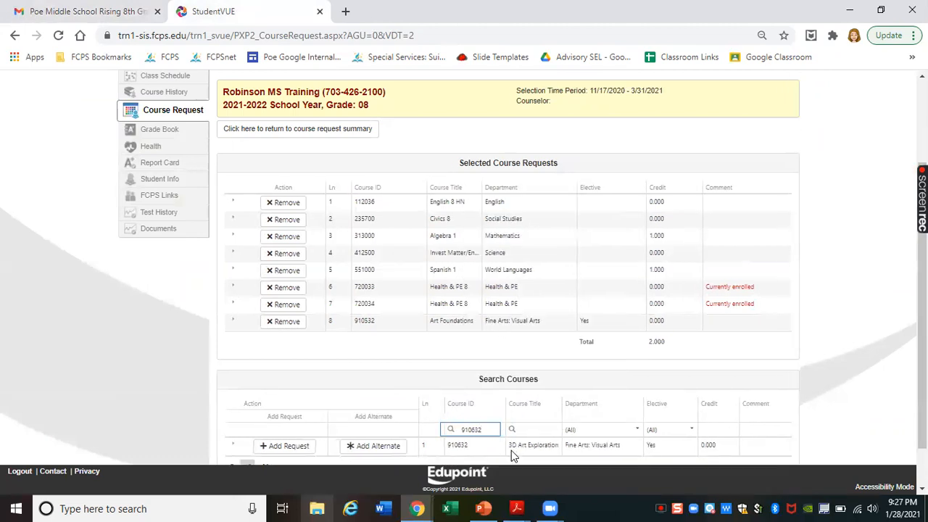
left_click(299, 447)
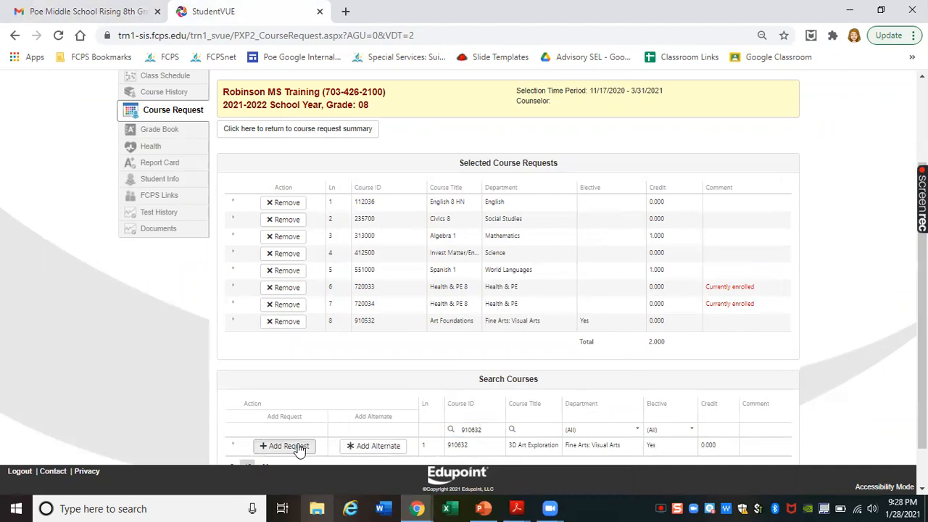
- Clear the 910632 Course ID filter from the course search
scroll(507, 335, "down", 1)
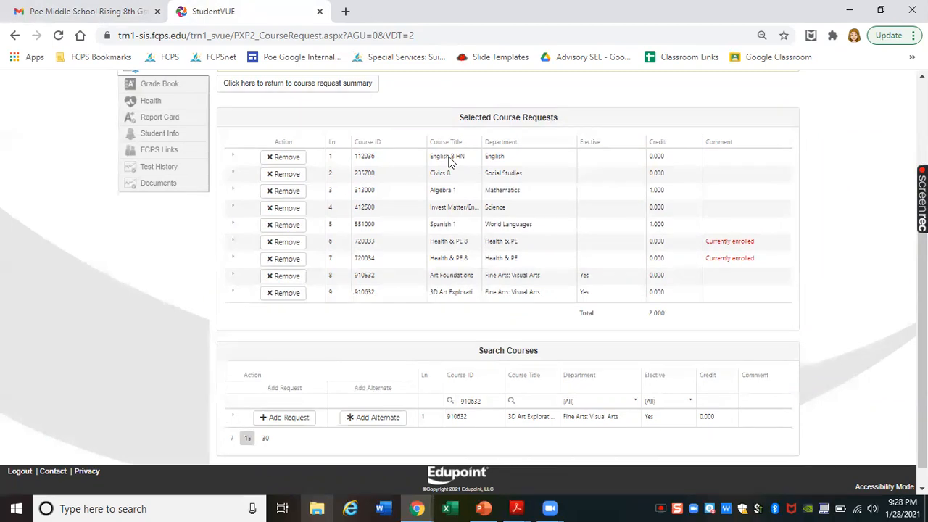
scroll(385, 332, "down", 1)
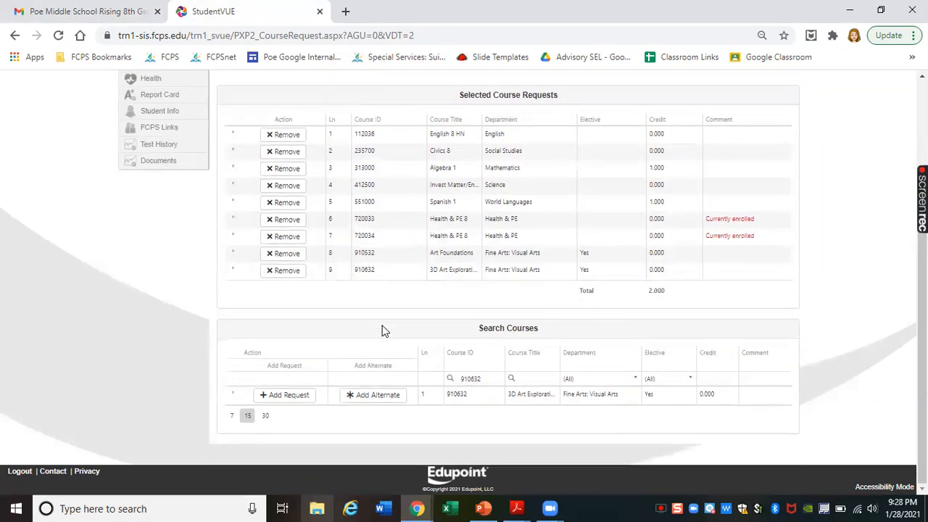
left_click_drag(490, 379, 462, 379)
key("ctrl+x")
- Switch to the Gmail receipt and copy the 4th elective choice's course ID, 139067, for Theatre Arts Appreciation
left_click(83, 9)
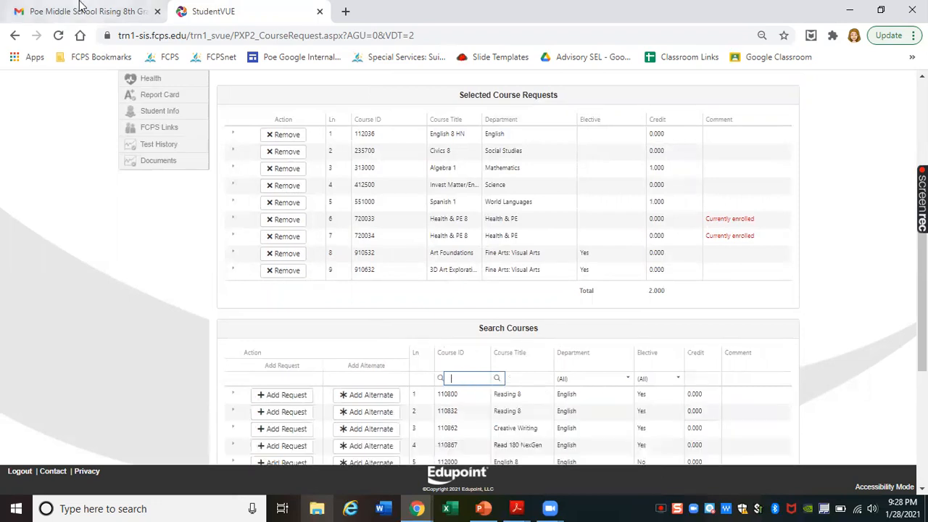
scroll(433, 263, "down", 2)
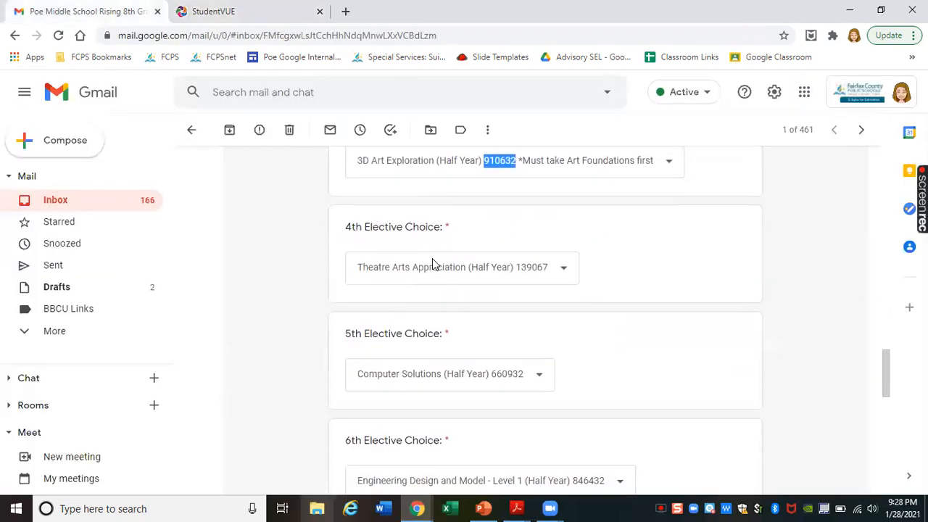
scroll(471, 259, "down", 1)
left_click_drag(549, 239, 516, 239)
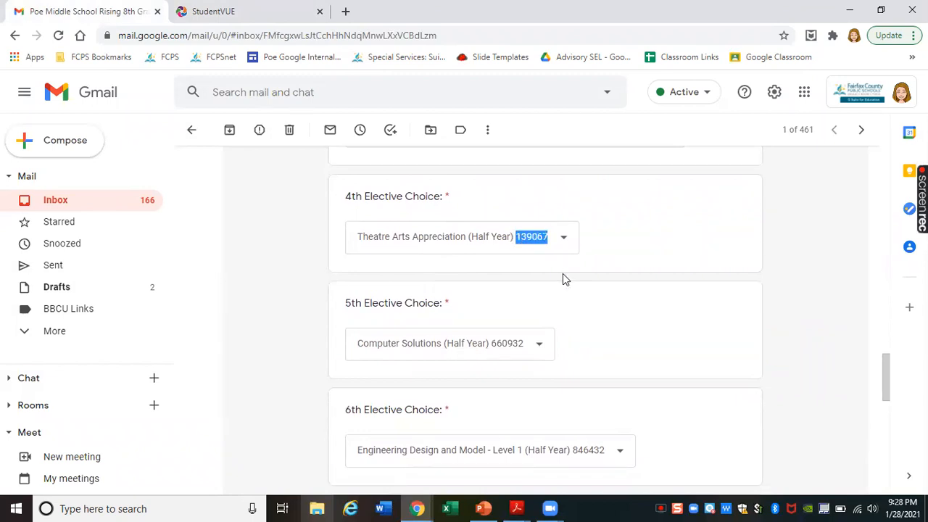
- In StudentVUE, filter the courses by the copied Course ID 139067
left_click(205, 9)
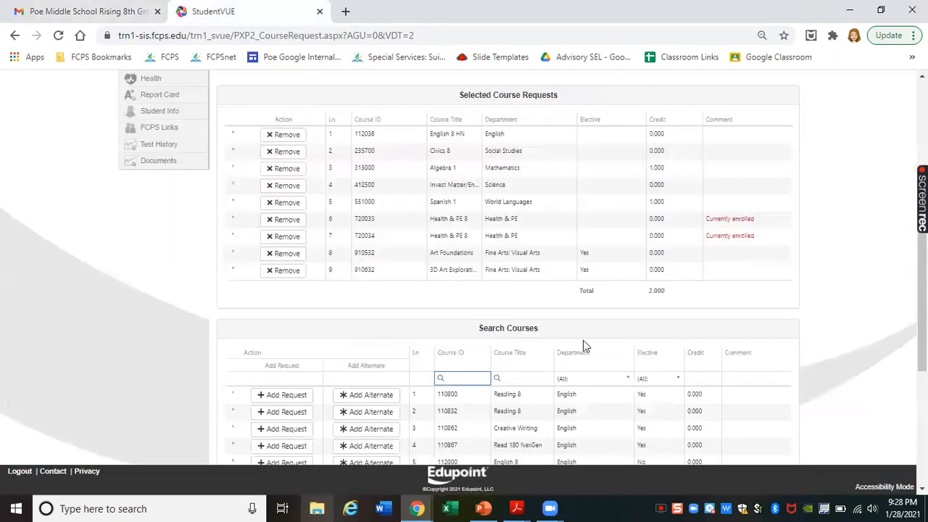
right_click(469, 377)
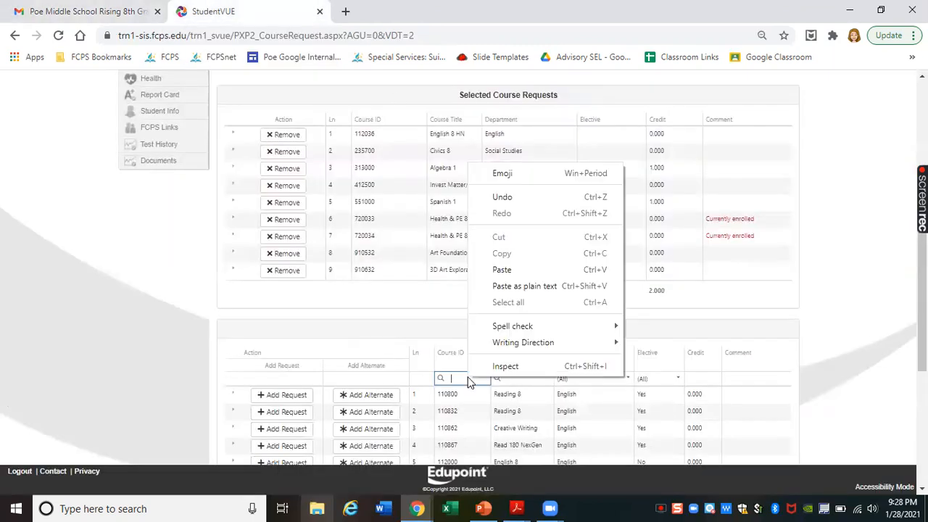
left_click(526, 271)
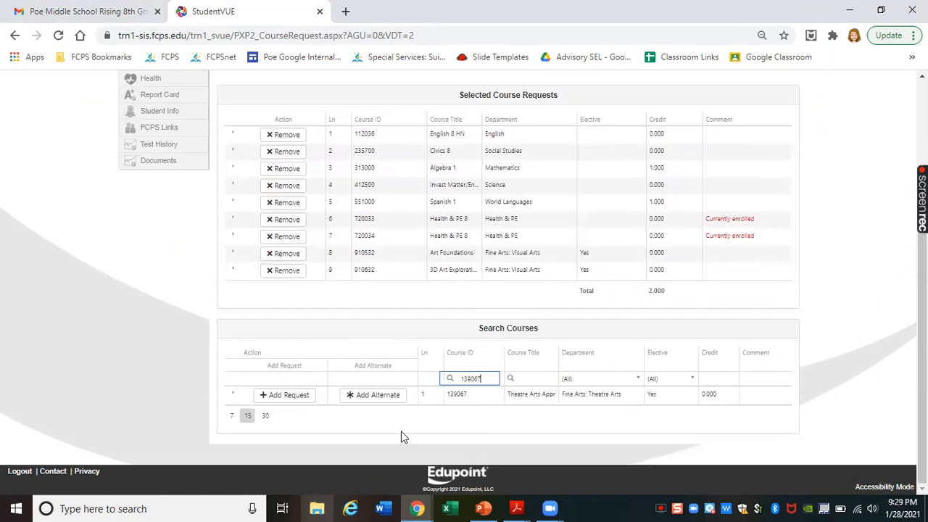
- Add Theatre Arts Appreciation, course 139067, as an alternate course request
left_click(375, 400)
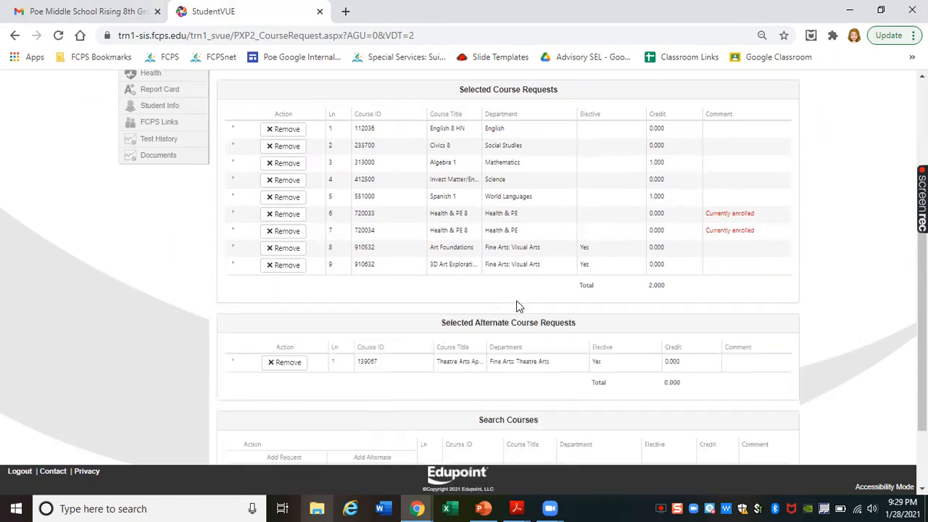
scroll(511, 322, "down", 1)
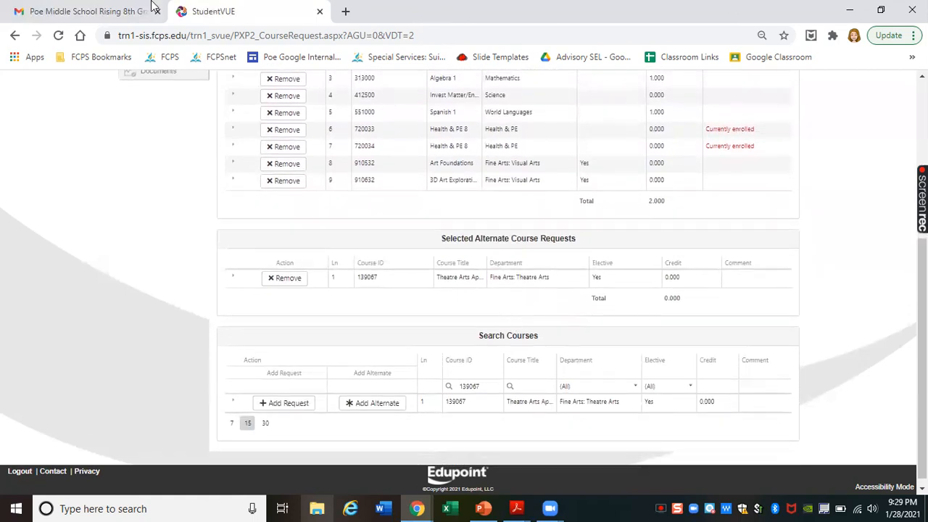
- Switch to the Gmail receipt and copy the 5th elective choice's course ID, 660932, for Computer Solutions
left_click(121, 10)
scroll(365, 308, "down", 1)
scroll(366, 308, "down", 1)
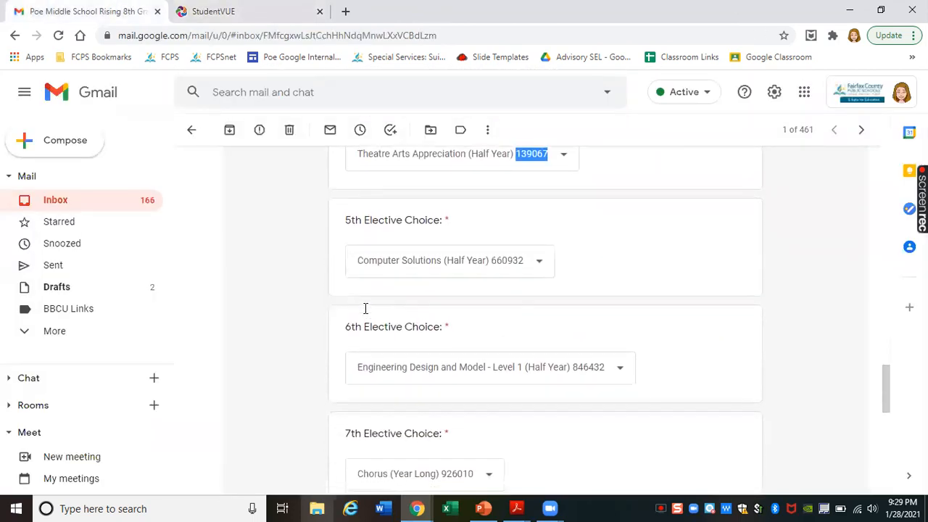
left_click_drag(523, 246, 493, 247)
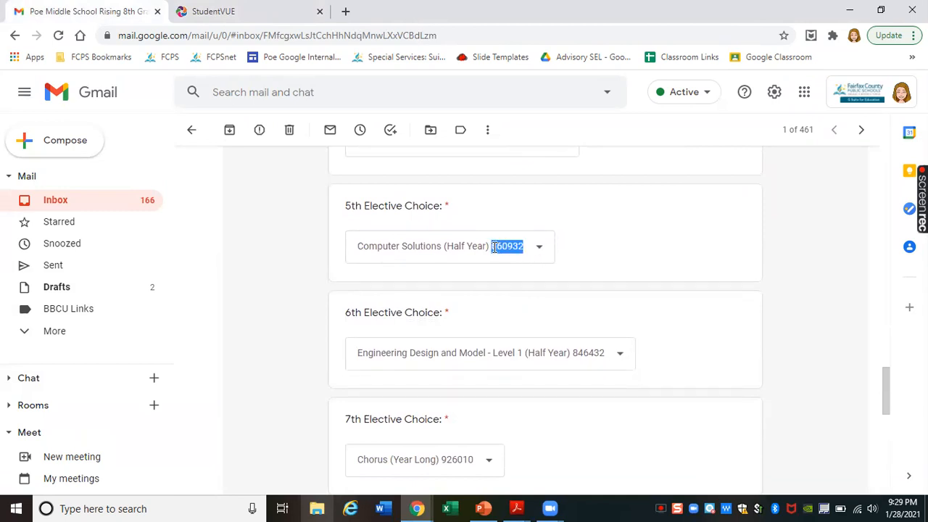
right_click(510, 247)
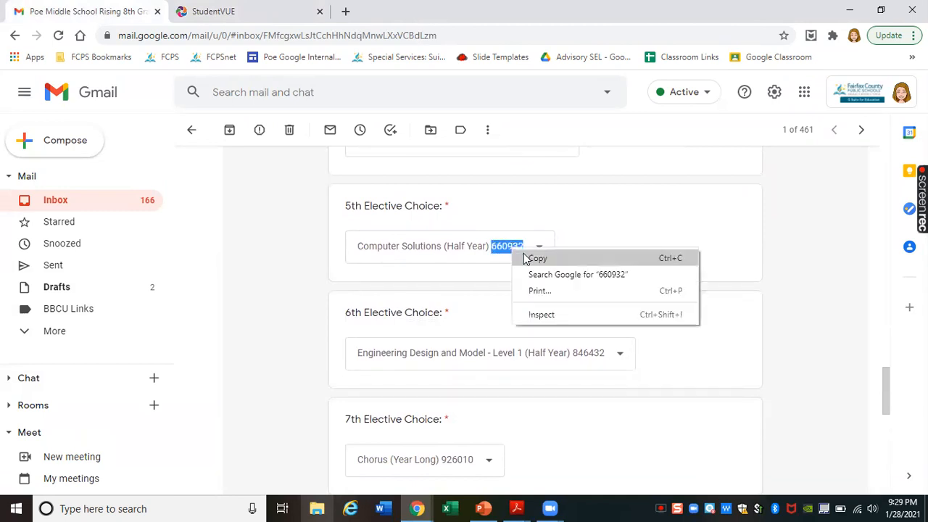
left_click(526, 258)
- In StudentVUE, replace the Course ID filter with 660932 and add Computer Solutions as an alternate request
left_click(302, 7)
left_click(485, 388)
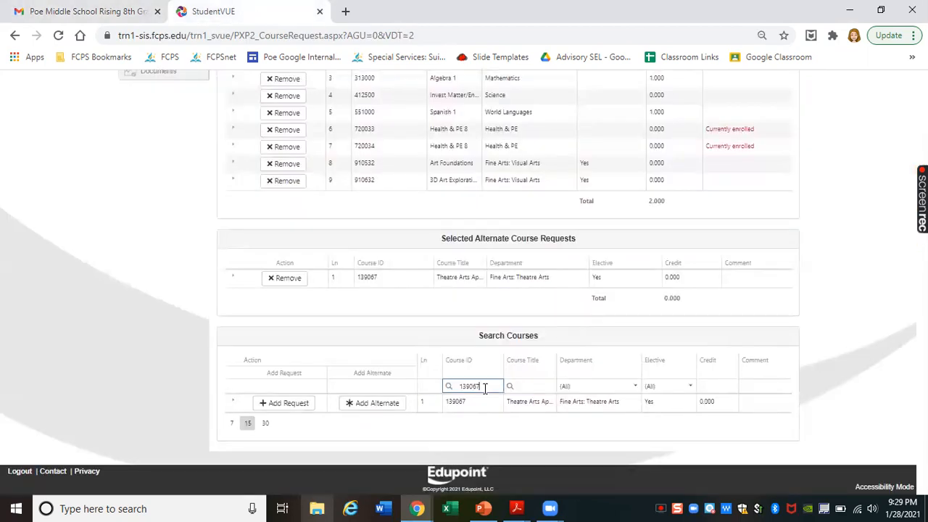
key("BackSpace")
key("BackSpace")
key("BackSpace")
right_click(473, 388)
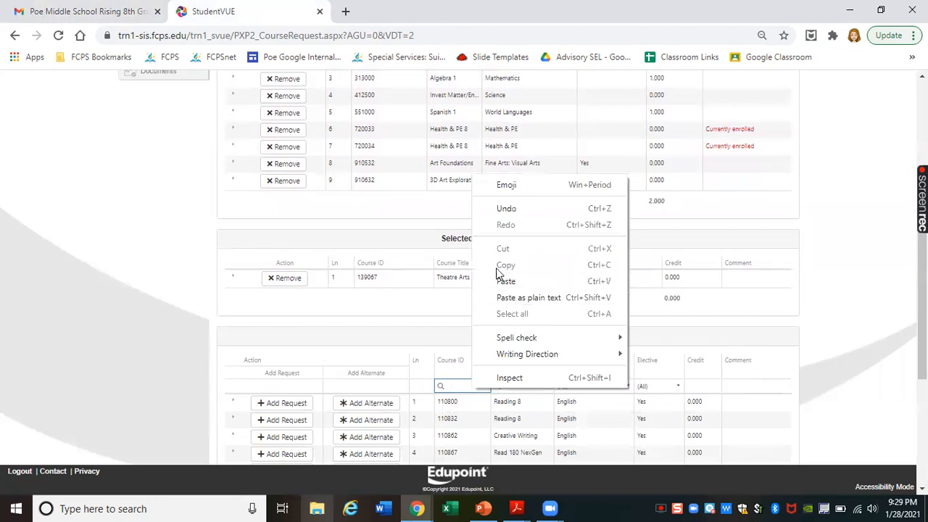
left_click(498, 278)
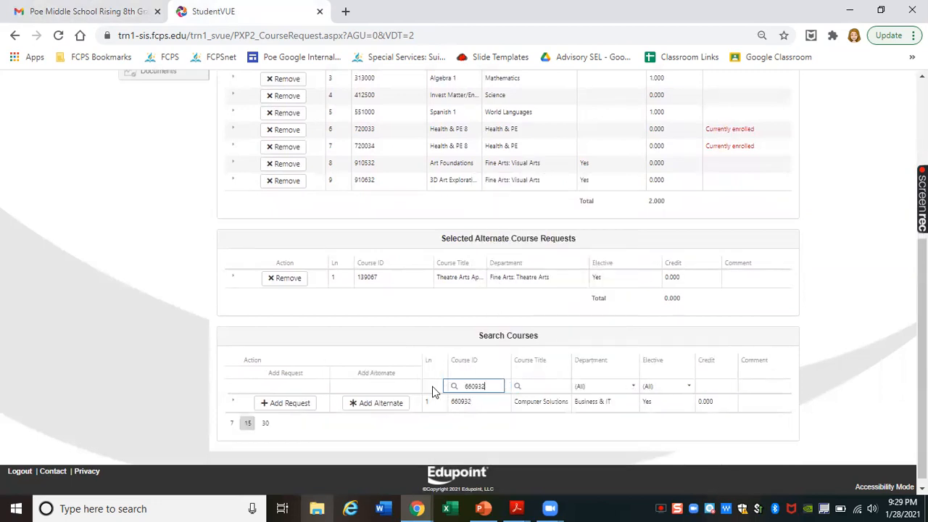
left_click(388, 406)
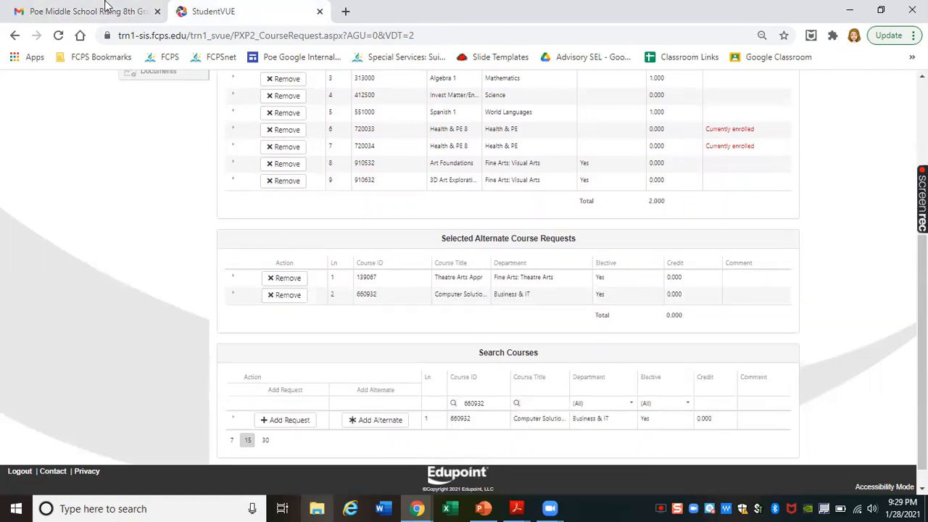
- Switch to the Gmail receipt and copy the 6th elective choice's course ID, 846432, for Engineering Design and Model - Level 1
left_click(59, 9)
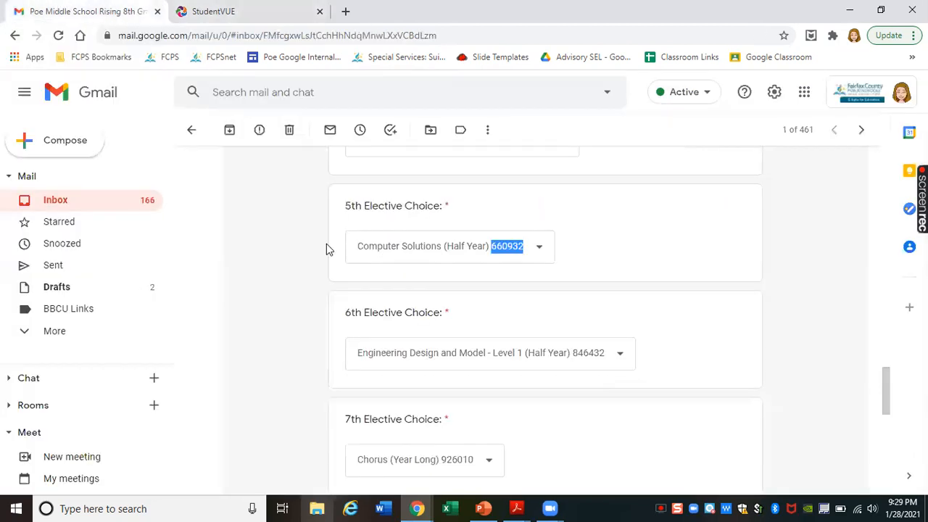
scroll(327, 244, "down", 1)
scroll(326, 249, "down", 1)
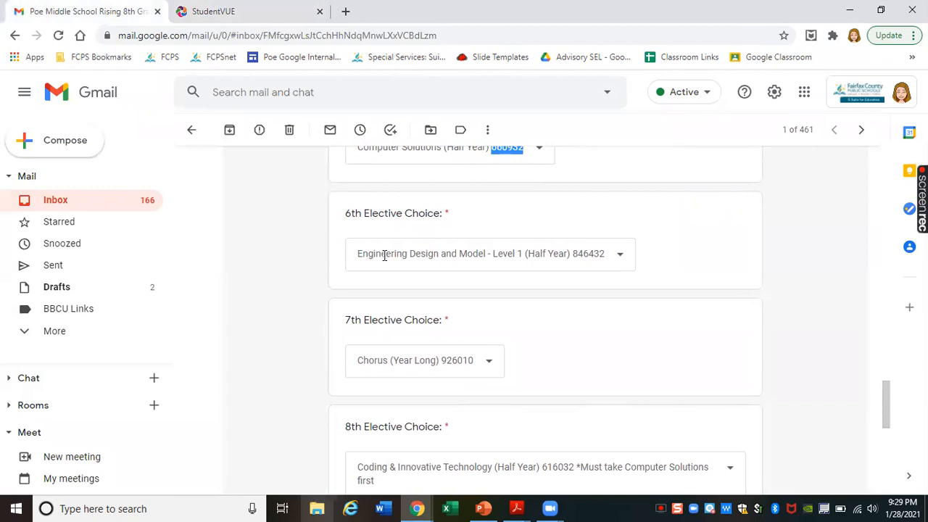
left_click_drag(606, 256, 575, 255)
right_click(578, 256)
left_click(592, 265)
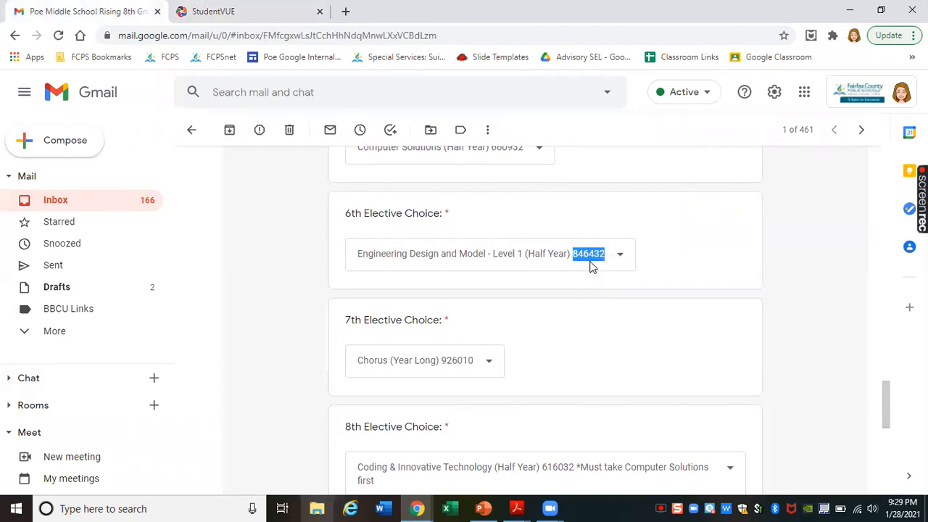
- In StudentVUE, replace the Course ID filter with 846432 and add the engineering design course as an alternate request
left_click(243, 9)
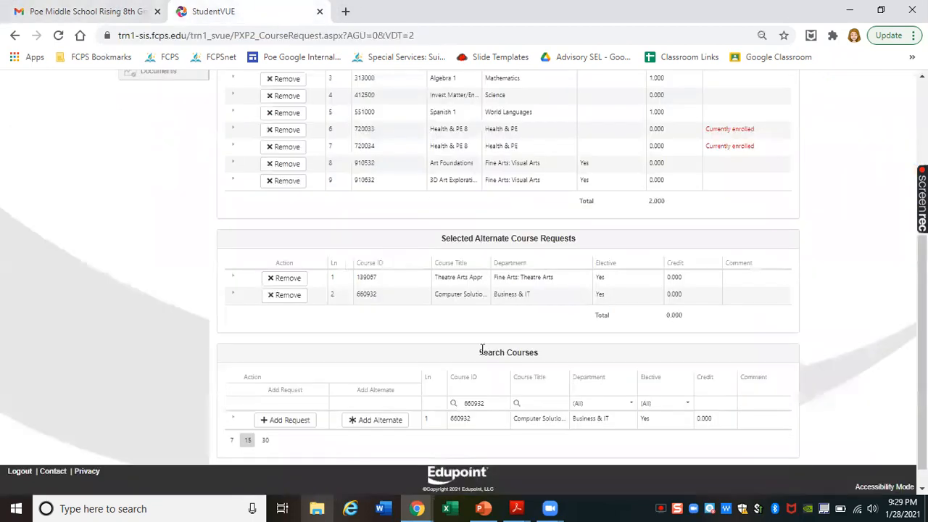
double_click(488, 403)
key("BackSpace")
right_click(476, 403)
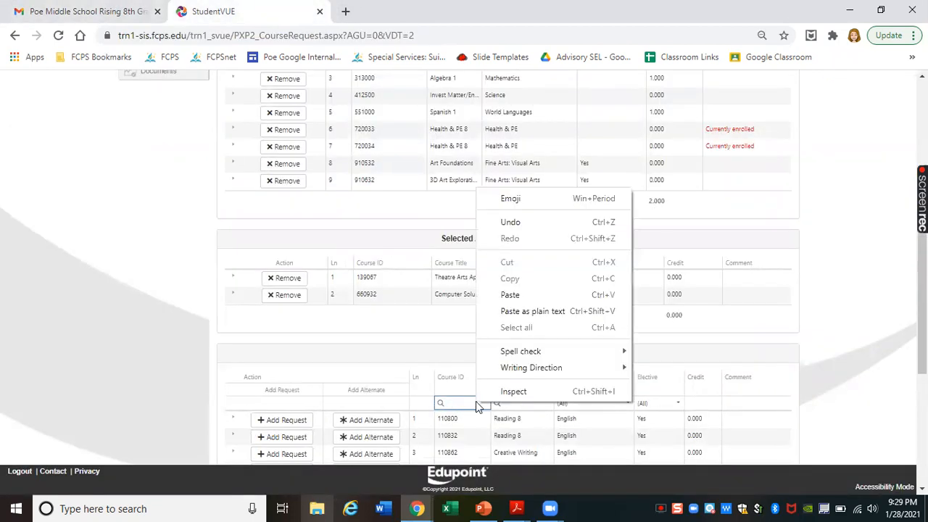
left_click(510, 294)
left_click(362, 420)
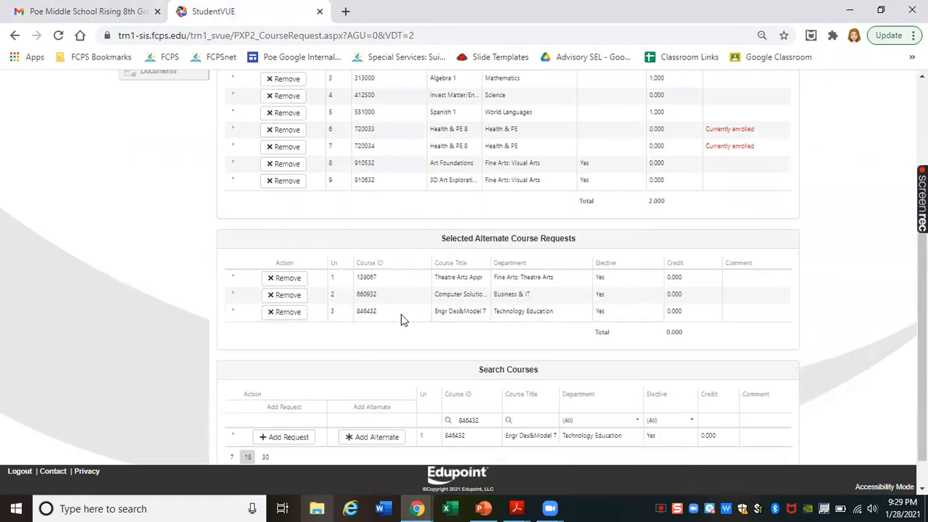
- Switch to the Gmail receipt and copy the 7th elective choice's course ID, 926010, for year-long Chorus
left_click(85, 9)
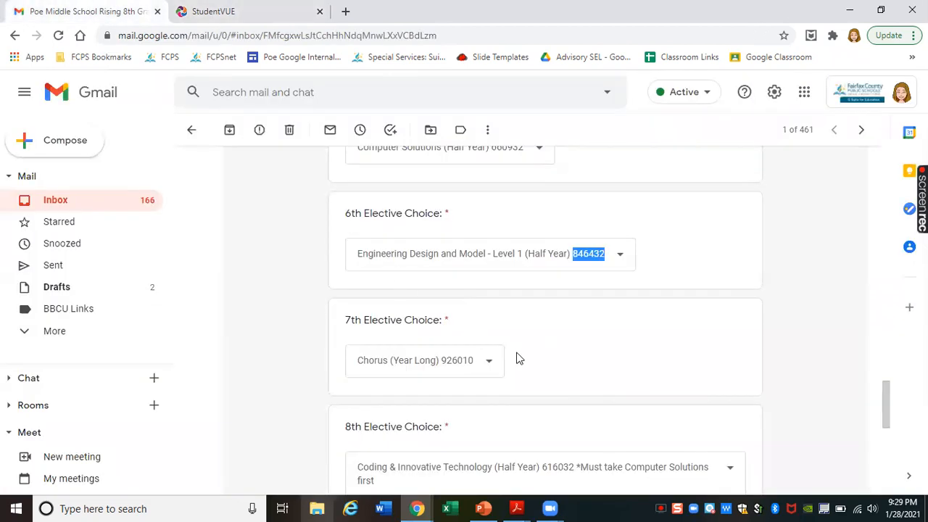
left_click_drag(472, 360, 440, 361)
right_click(457, 362)
left_click(473, 374)
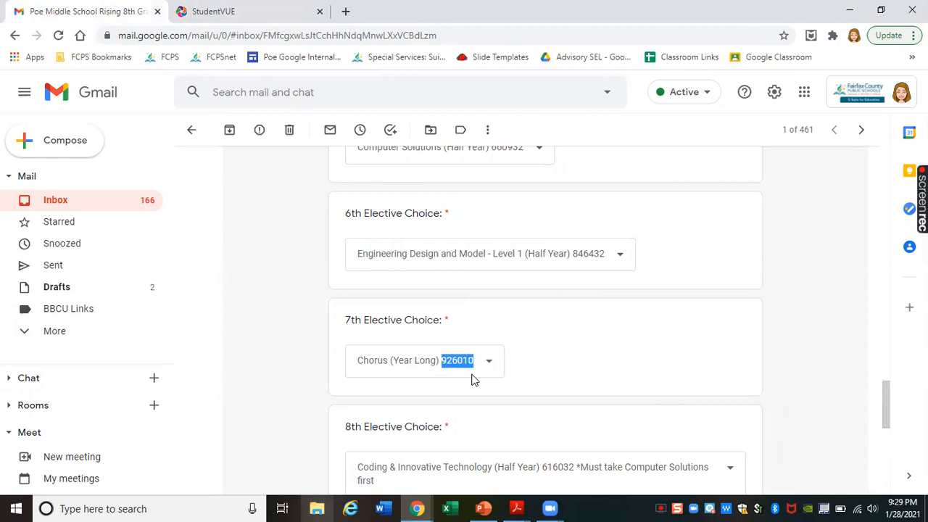
- In StudentVUE, clear the previous Course ID filter and filter the courses by the copied ID 926010
left_click(283, 9)
left_click(490, 423)
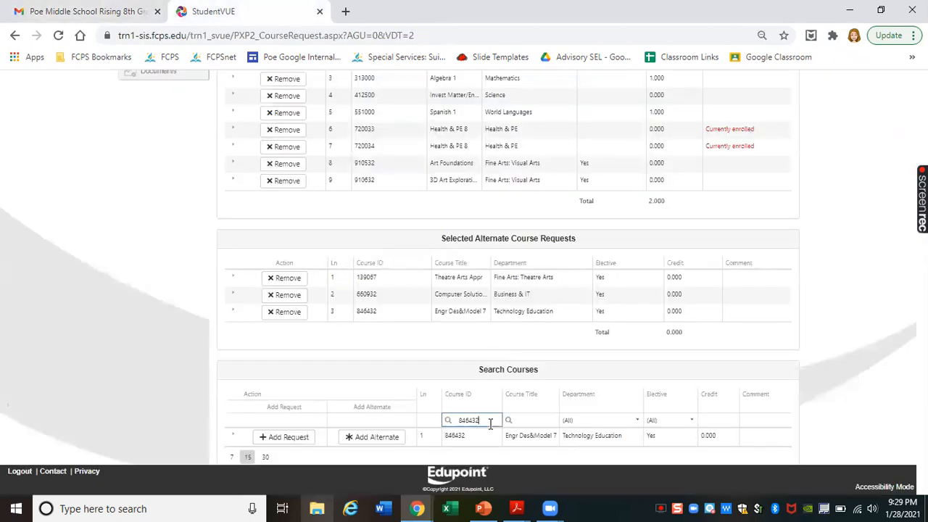
key("BackSpace")
key("BackSpace")
key("BackSpace")
key("BackSpace")
key("BackSpace")
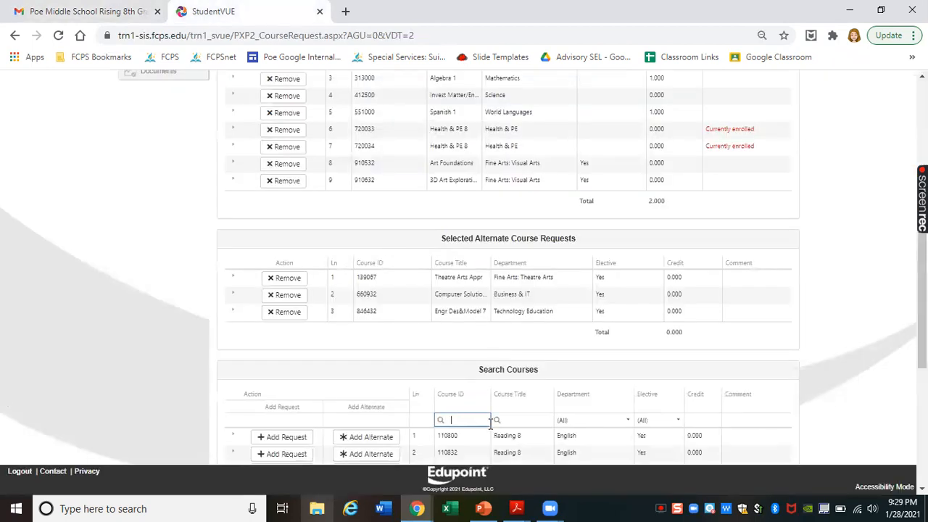
right_click(474, 421)
left_click(515, 317)
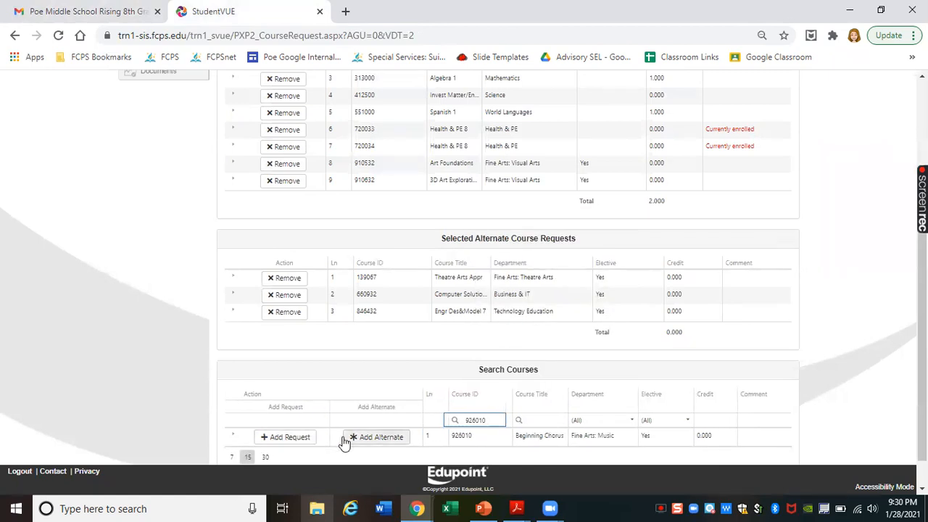
- Add Beginning Chorus as a regular request, remove it from there, and add it as an alternate request instead
left_click(296, 437)
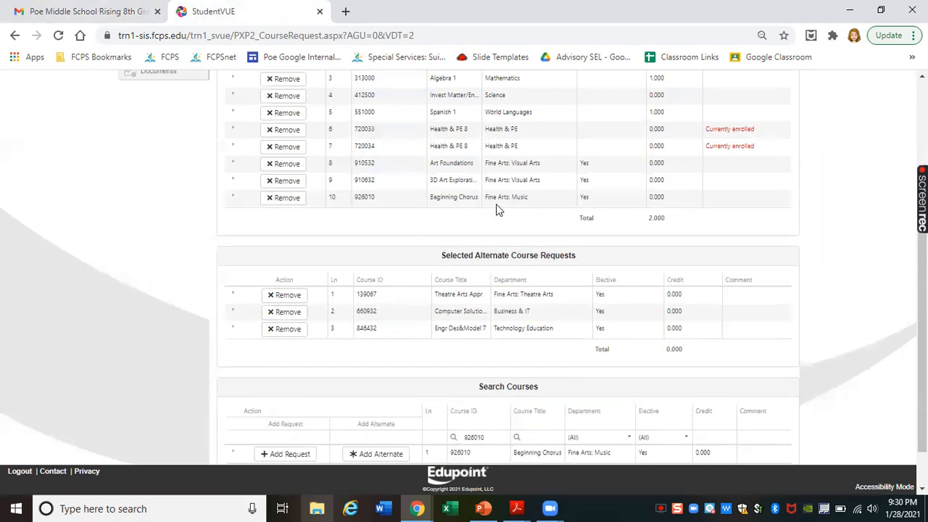
left_click(274, 202)
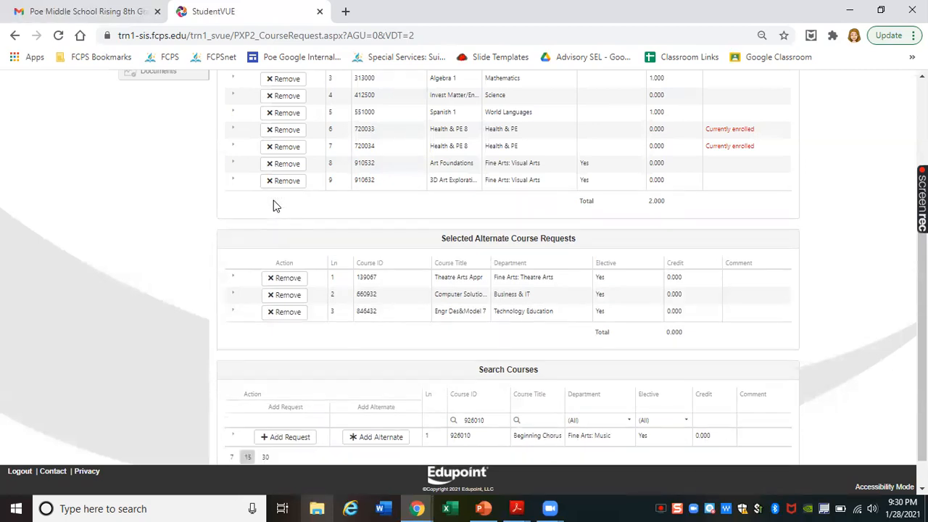
left_click(384, 438)
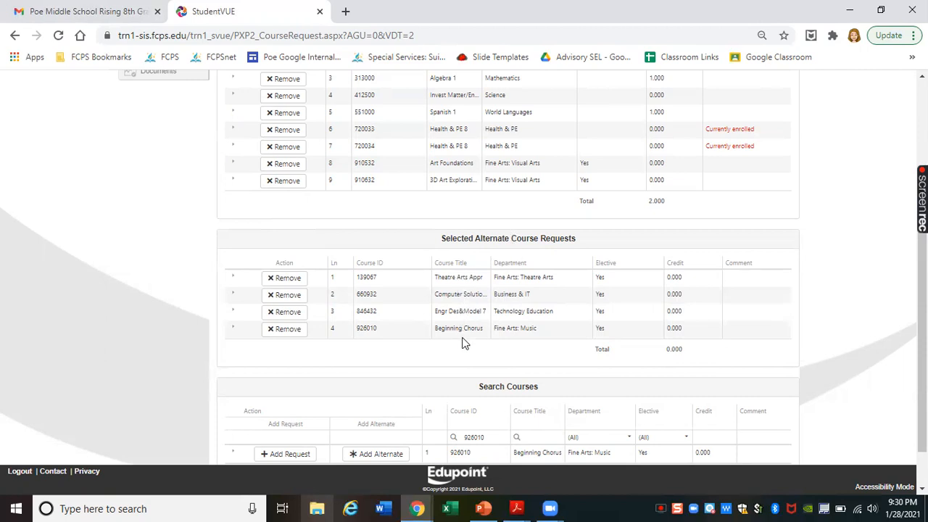
- Switch to the Gmail receipt and copy the 8th elective choice's course ID, 616032, for Coding & Innovative Technology
left_click(35, 11)
scroll(322, 256, "down", 2)
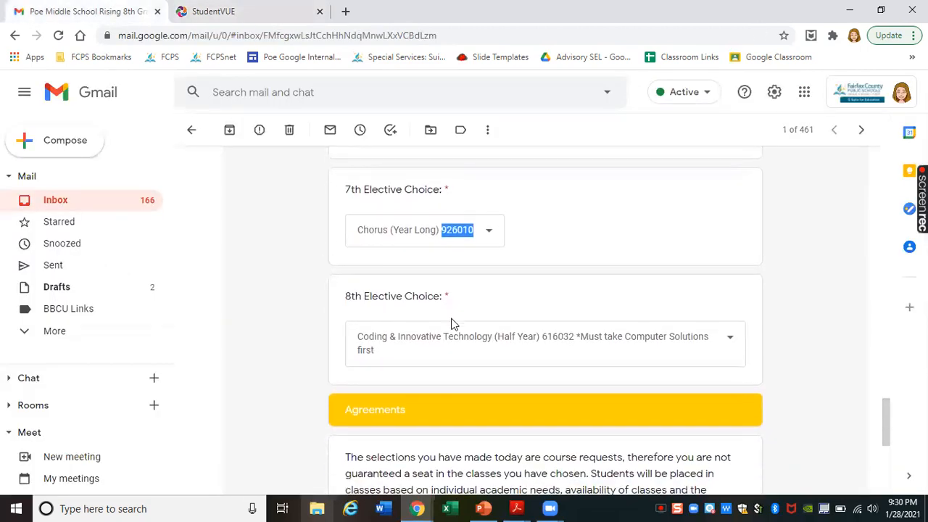
left_click_drag(572, 337, 542, 337)
right_click(552, 336)
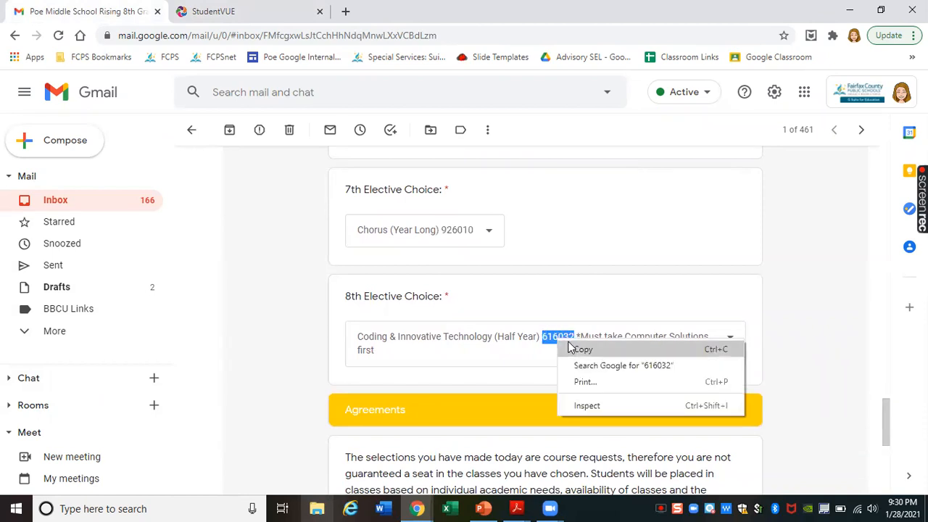
left_click(573, 349)
- In StudentVUE, replace the Course ID filter with 616032 and add Coding & Innovative Technology as an alternate request
left_click(292, 5)
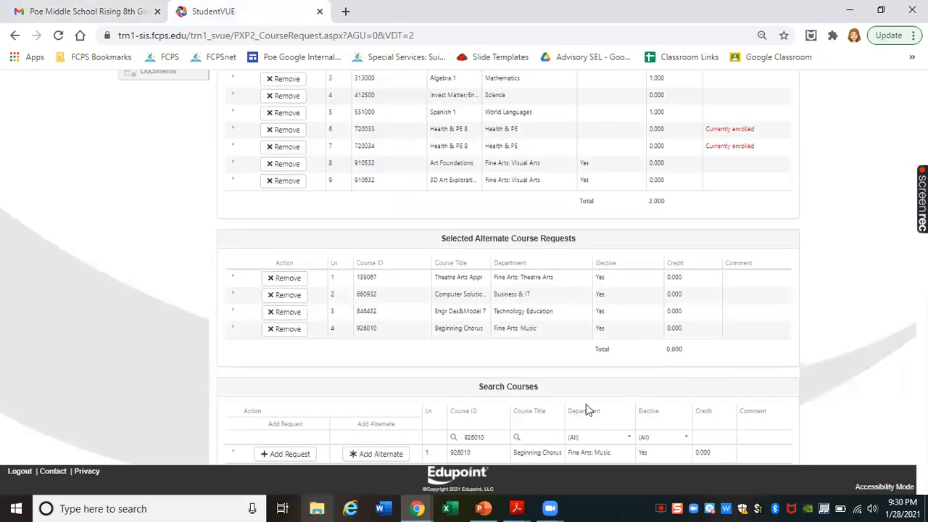
left_click_drag(508, 436, 451, 437)
key("BackSpace")
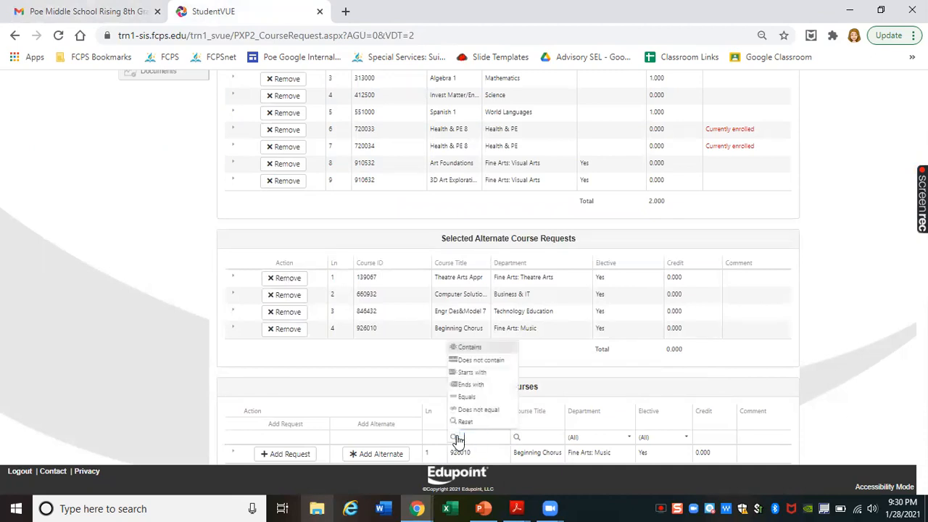
right_click(470, 437)
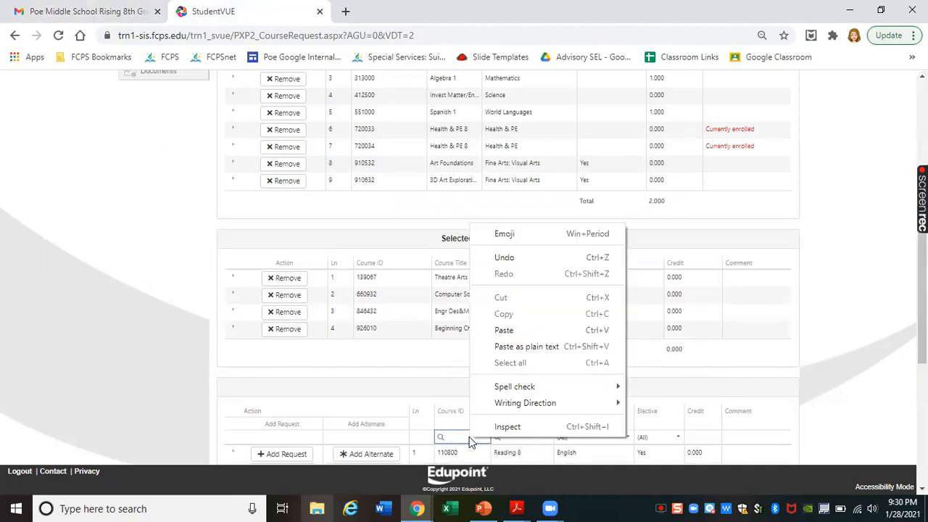
left_click(520, 336)
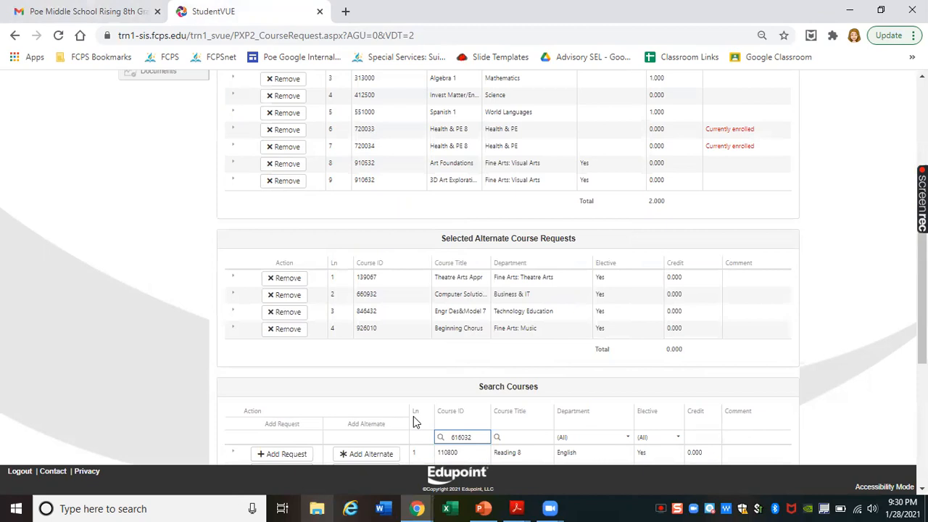
scroll(354, 427, "down", 2)
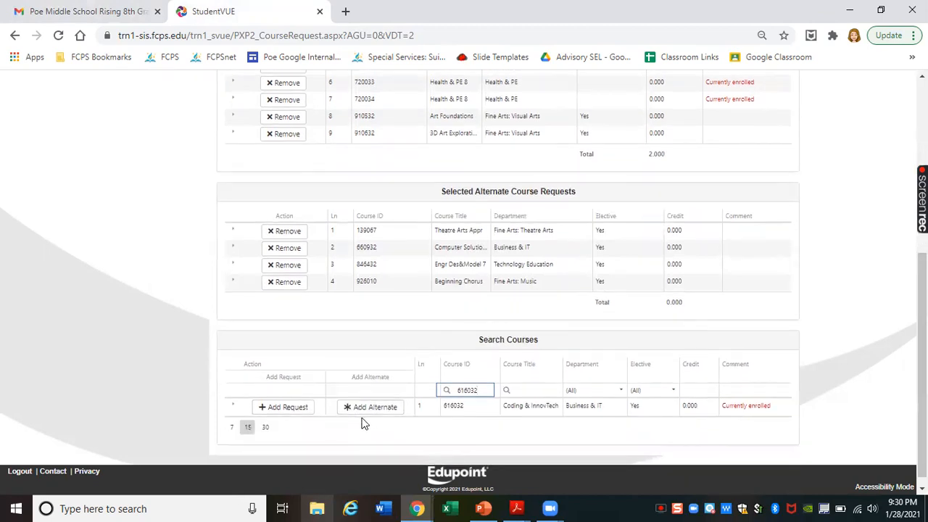
left_click(367, 408)
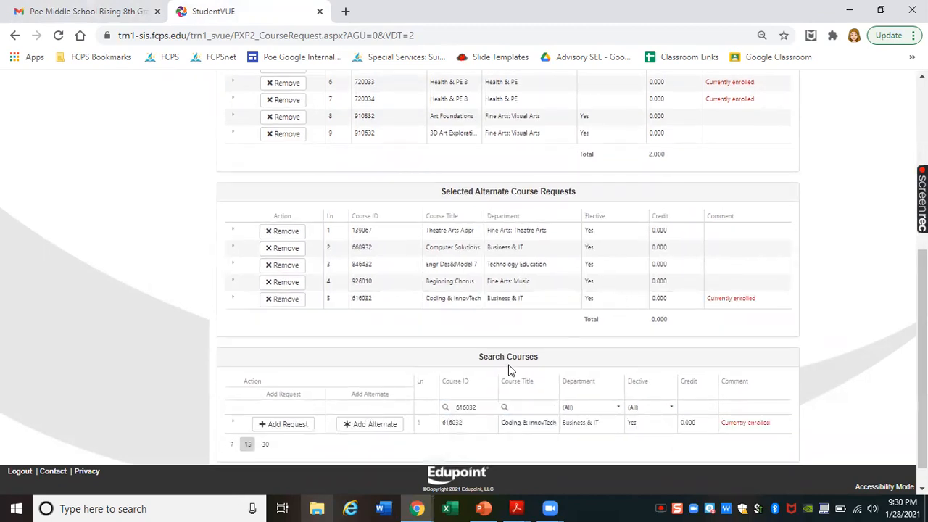
- Review the lists of selected course requests and selected alternate course requests
scroll(505, 232, "up", 3)
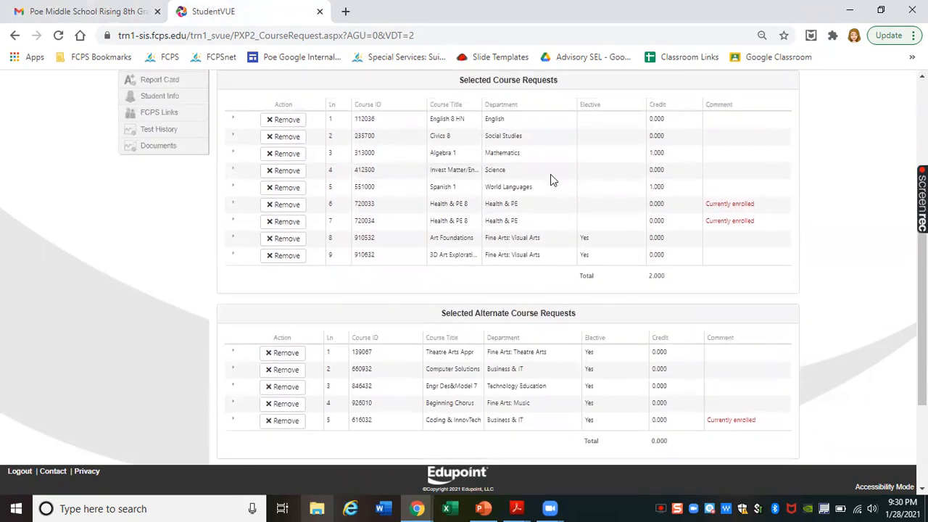
scroll(525, 135, "down", 2)
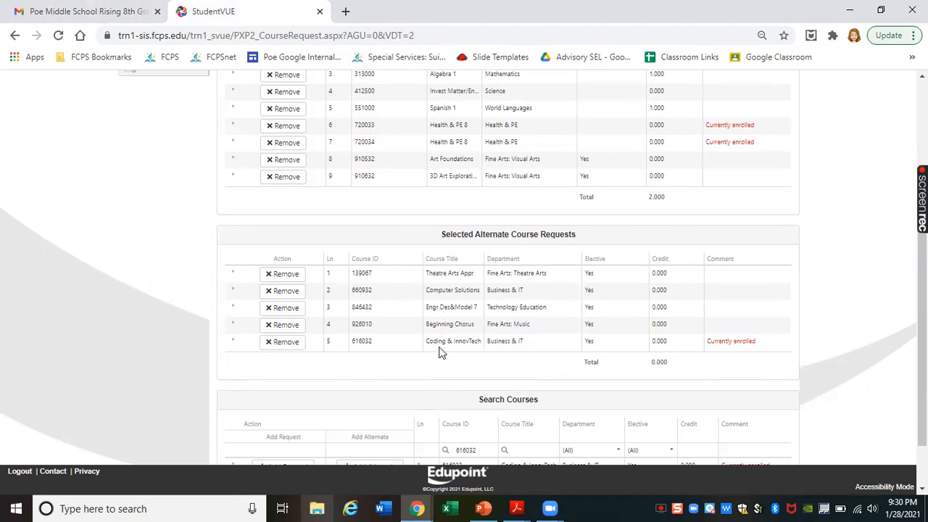
scroll(439, 352, "up", 3)
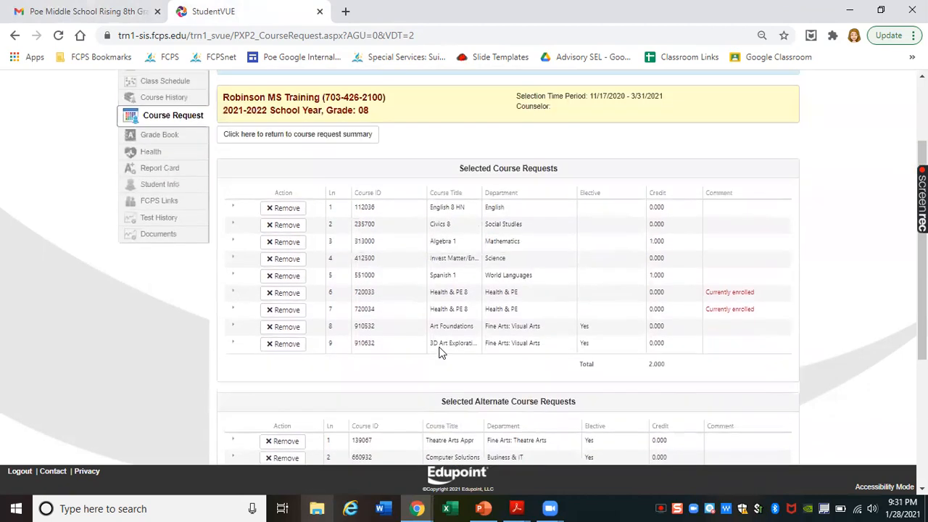
scroll(439, 352, "down", 4)
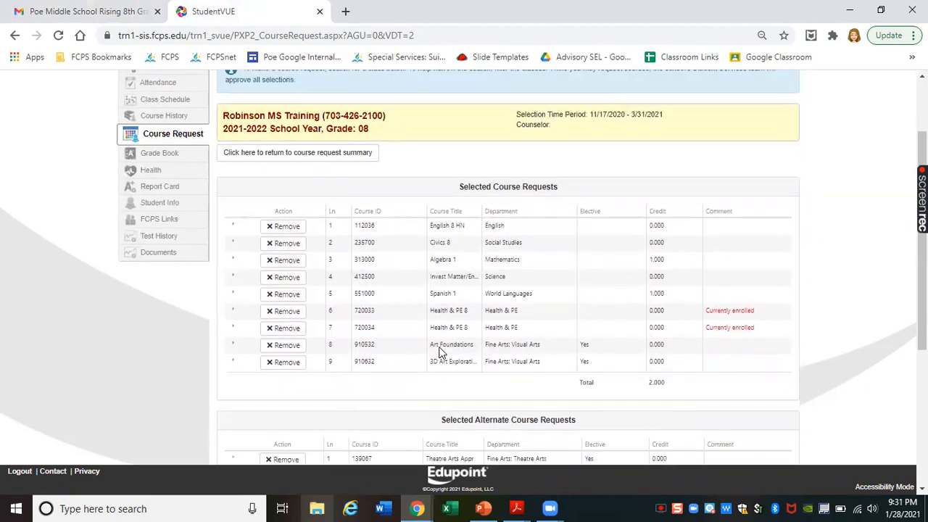
- Return to the course request summary and review the selected course requests and the selected alternate course requests
scroll(441, 353, "up", 4)
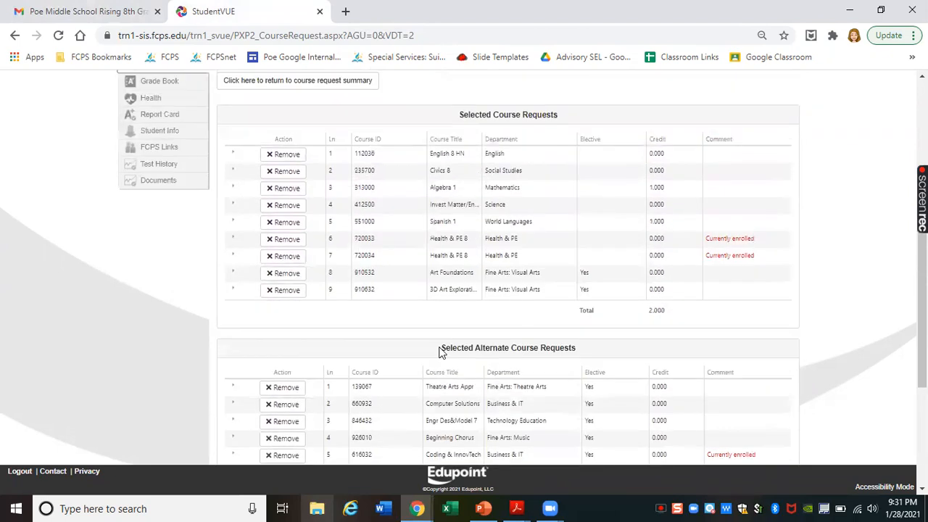
left_click(334, 155)
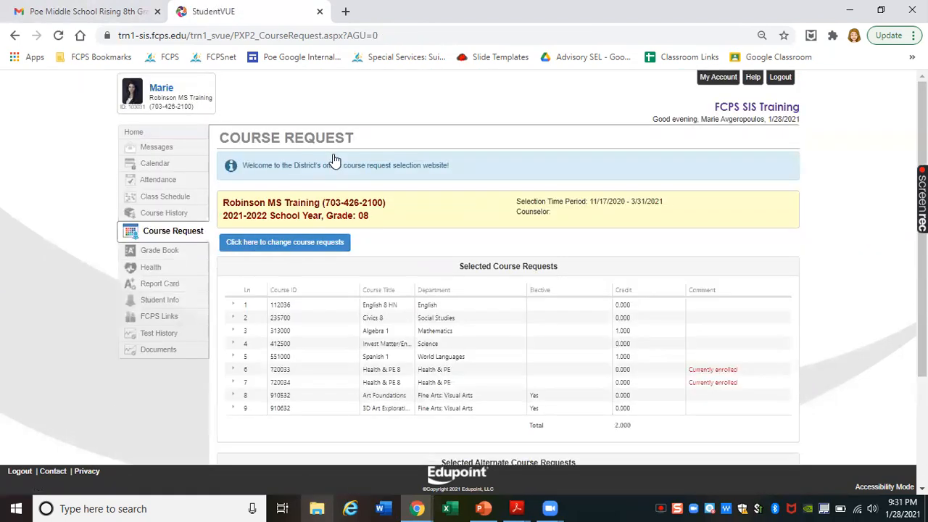
scroll(591, 249, "down", 2)
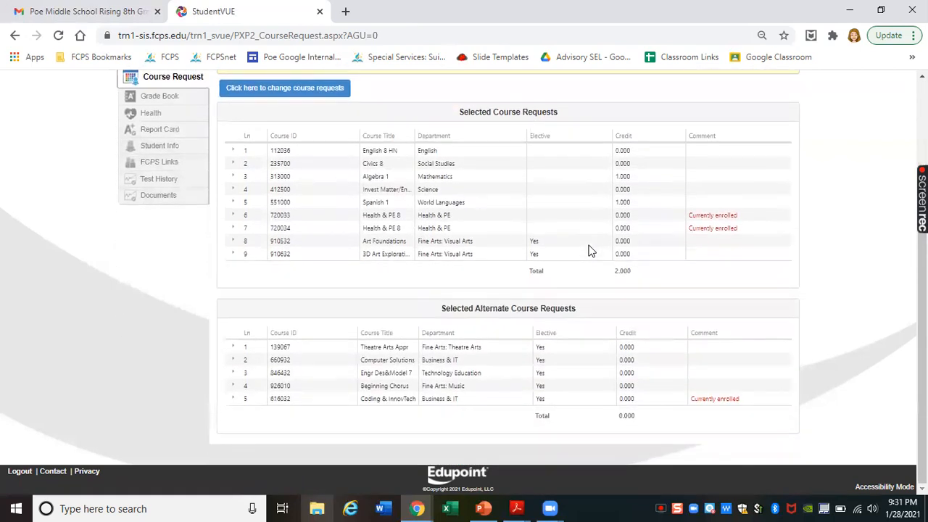
scroll(590, 250, "up", 2)
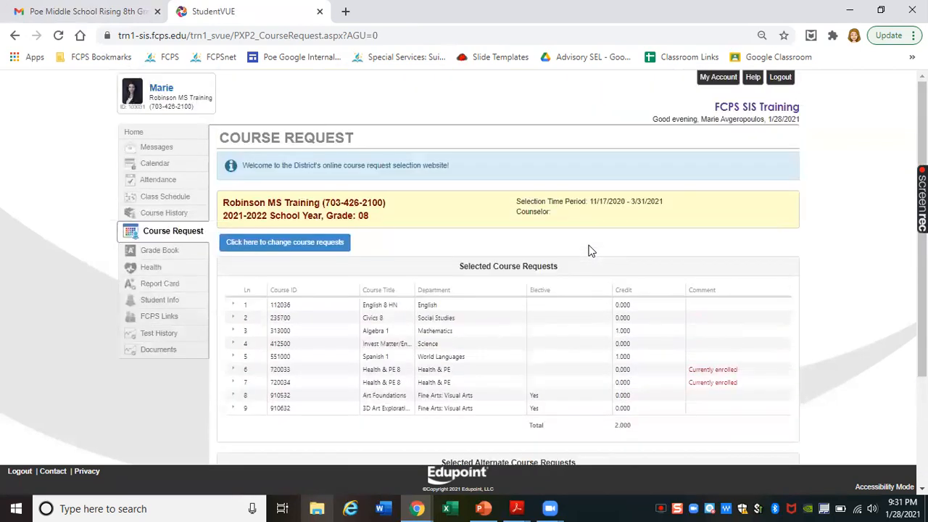
scroll(590, 250, "down", 2)
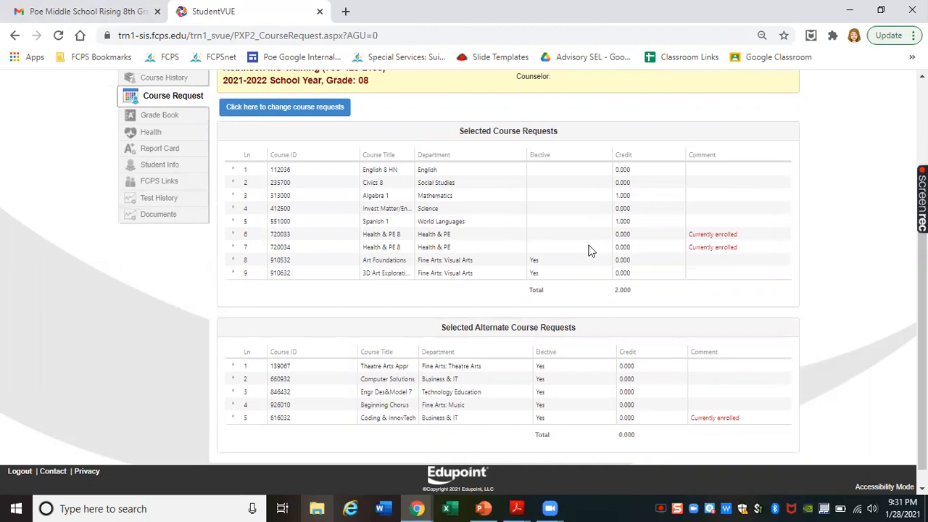
scroll(589, 251, "up", 2)
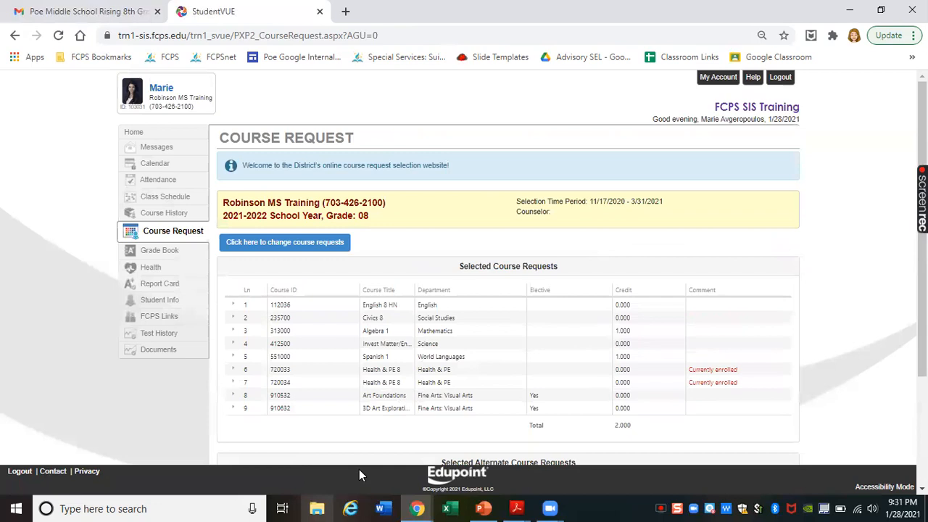